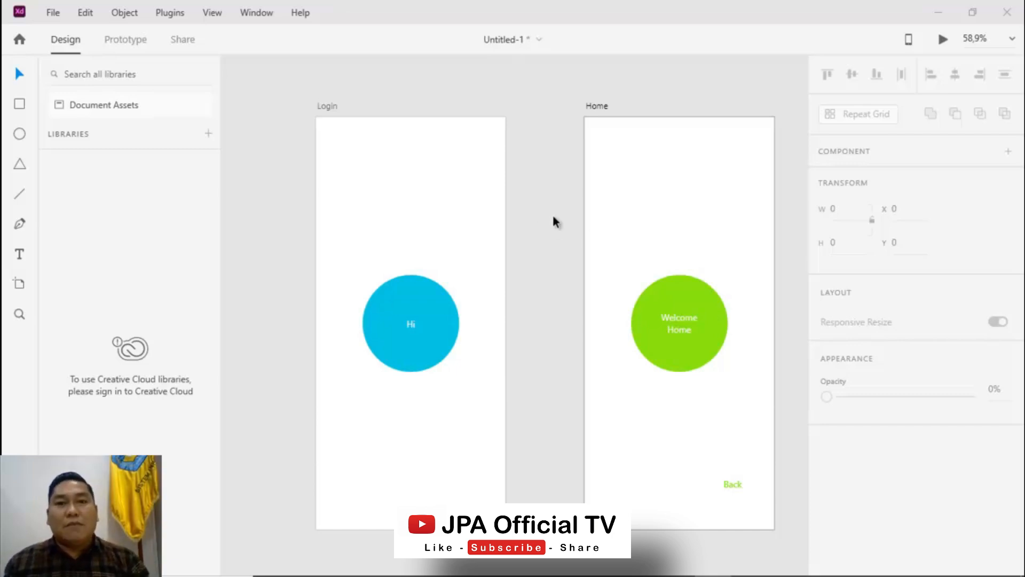
Preview the existing Login and Home prototype in a maximized desktop preview, tapping the Hi circle to test navigation
{"action": "left_click", "coordinate": [942, 41]}
{"action": "left_click_drag", "start_coordinate": [172, 19], "coordinate": [403, 23]}
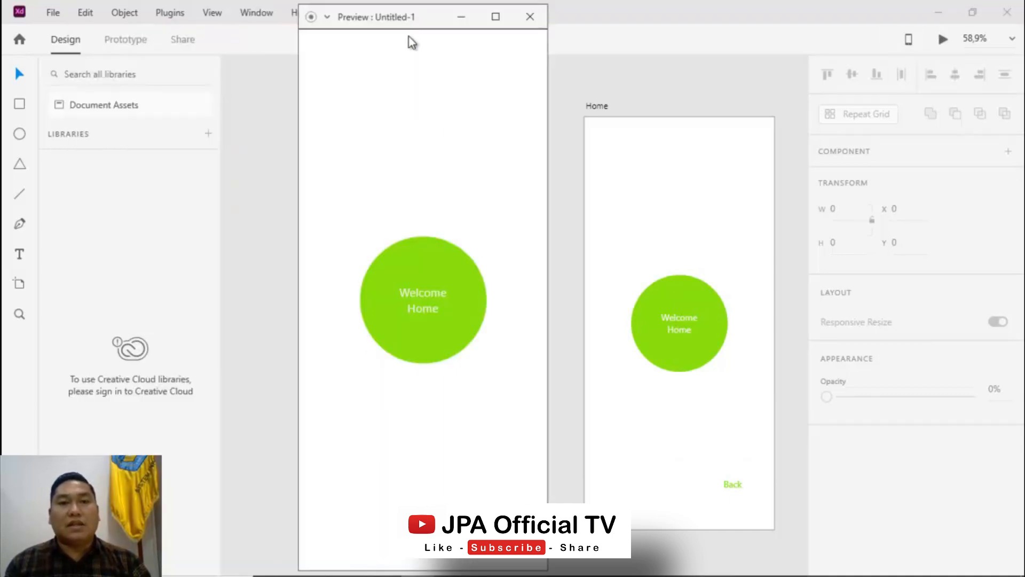
{"action": "left_click", "coordinate": [498, 17]}
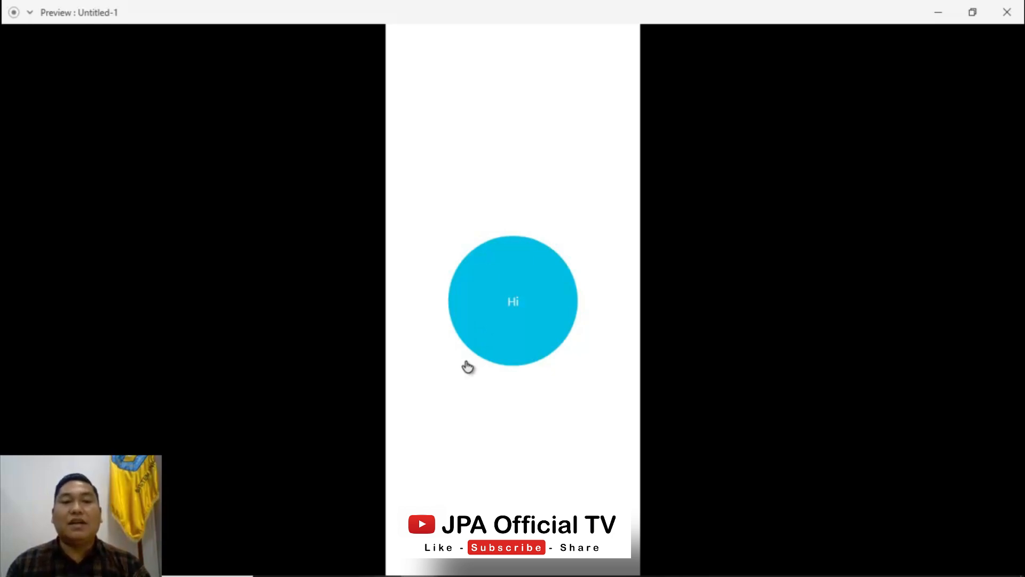
{"action": "left_click", "coordinate": [512, 308]}
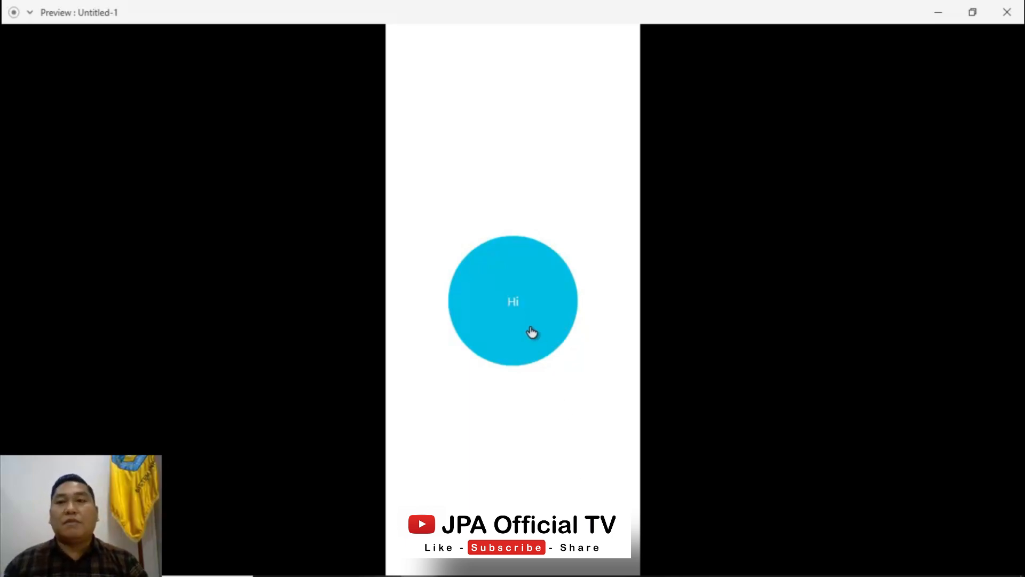
{"action": "left_click", "coordinate": [1007, 12]}
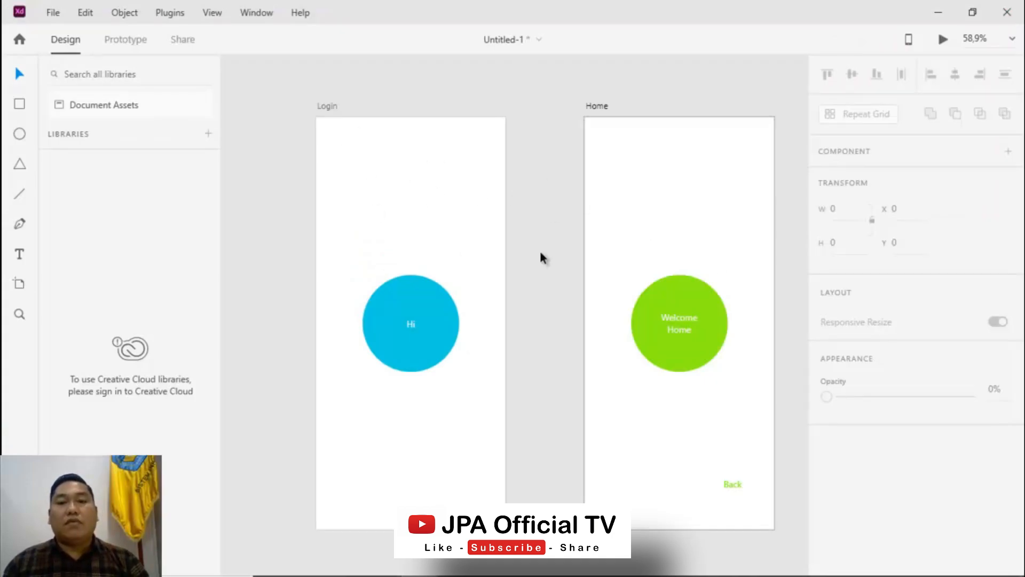
Create a new document using the iPhone 14 Pro Max artboard preset and maximize its window
{"action": "left_click", "coordinate": [50, 19]}
{"action": "left_click", "coordinate": [56, 28]}
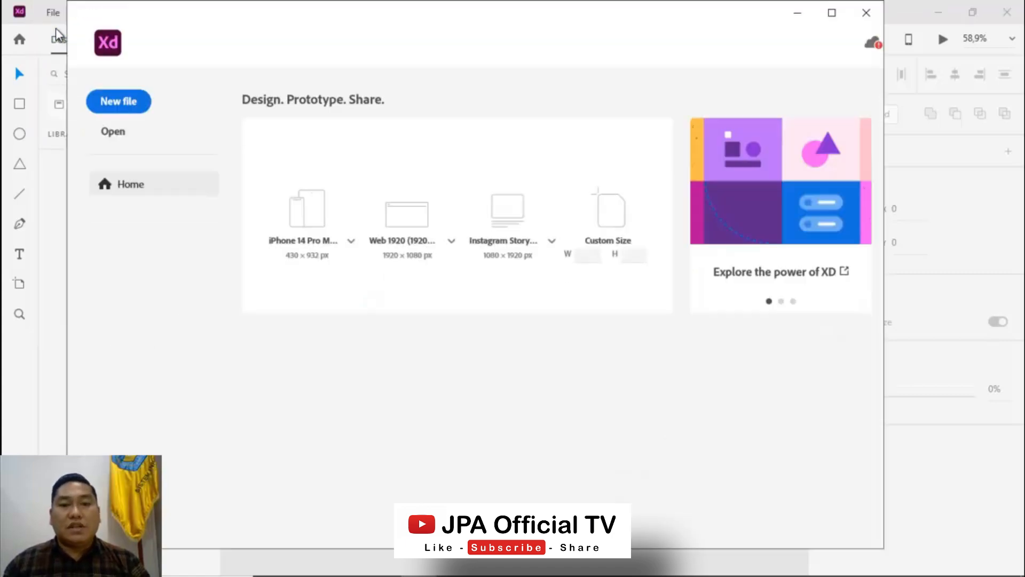
{"action": "left_click", "coordinate": [304, 221]}
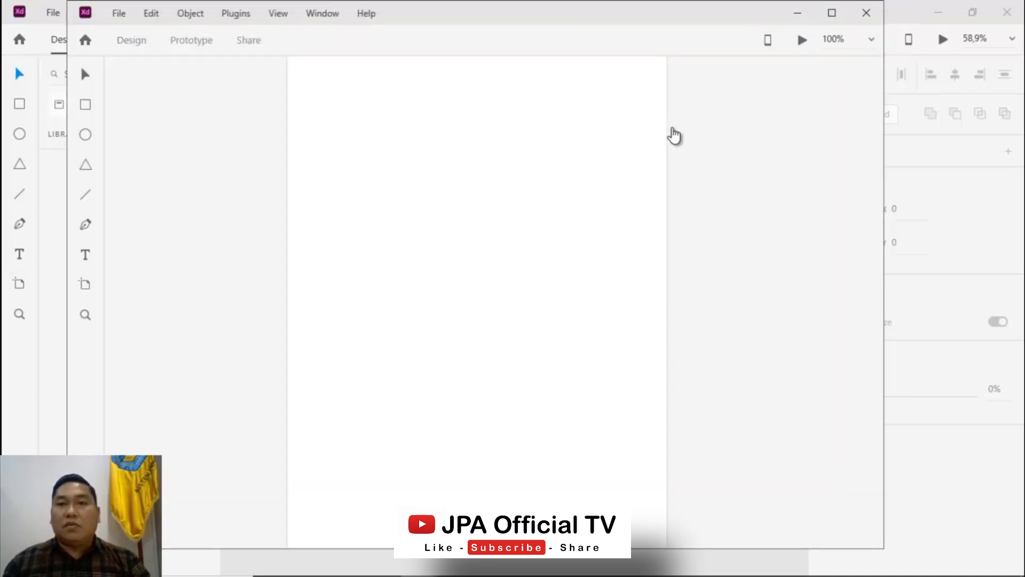
{"action": "left_click", "coordinate": [831, 16]}
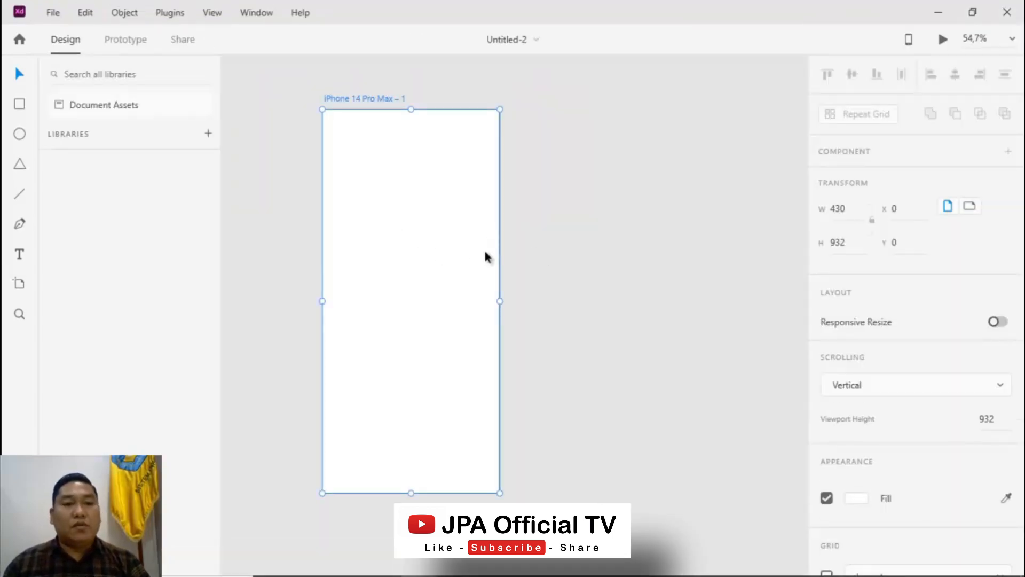
Rename the new artboard to Login
{"action": "double_click", "coordinate": [369, 99]}
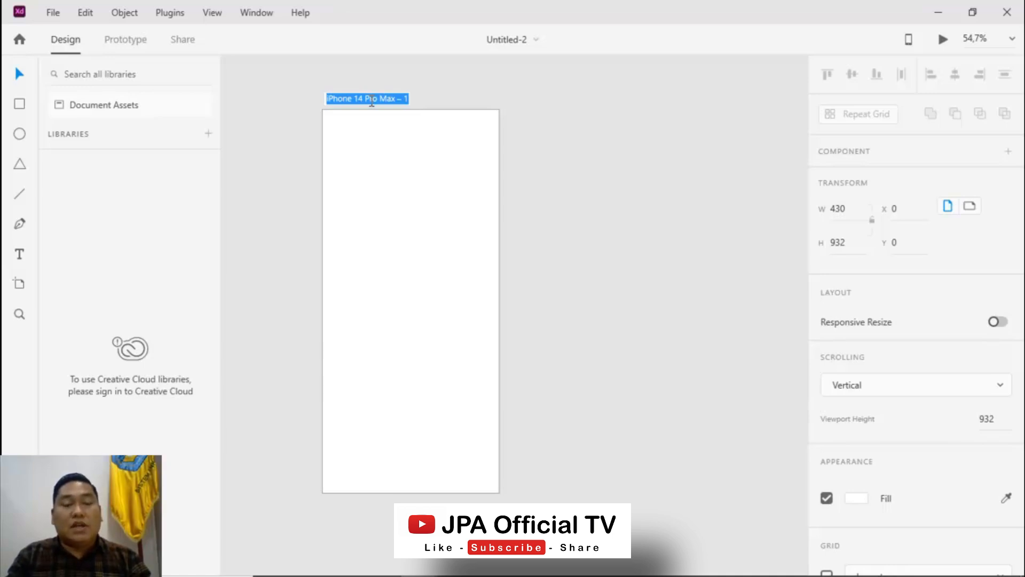
{"action": "type", "text": "Login"}
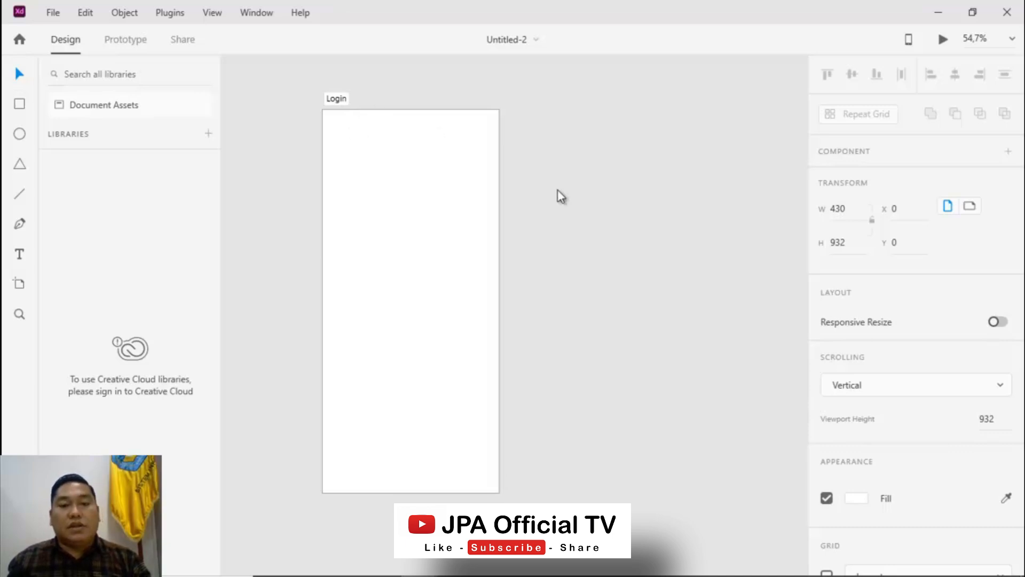
{"action": "left_click", "coordinate": [333, 97]}
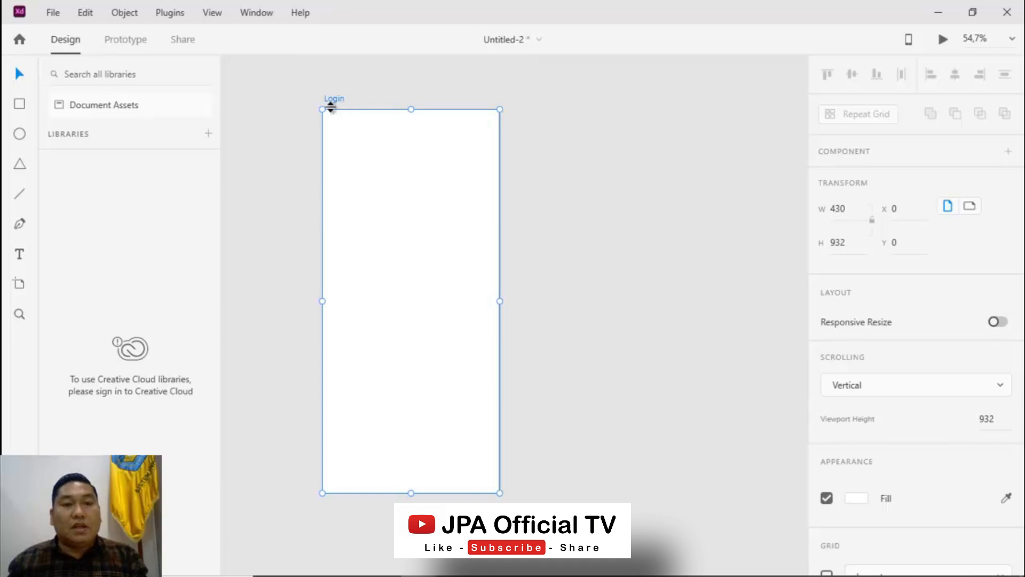
Duplicate the Login artboard to its right and rename the copy home
{"action": "left_click_drag", "start_coordinate": [335, 99], "coordinate": [569, 98]}
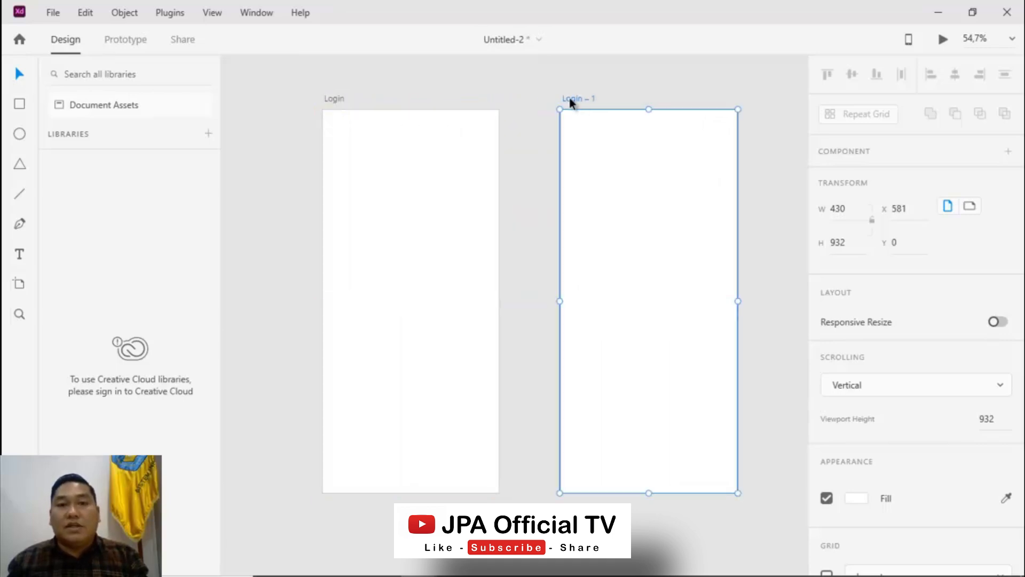
{"action": "double_click", "coordinate": [578, 99]}
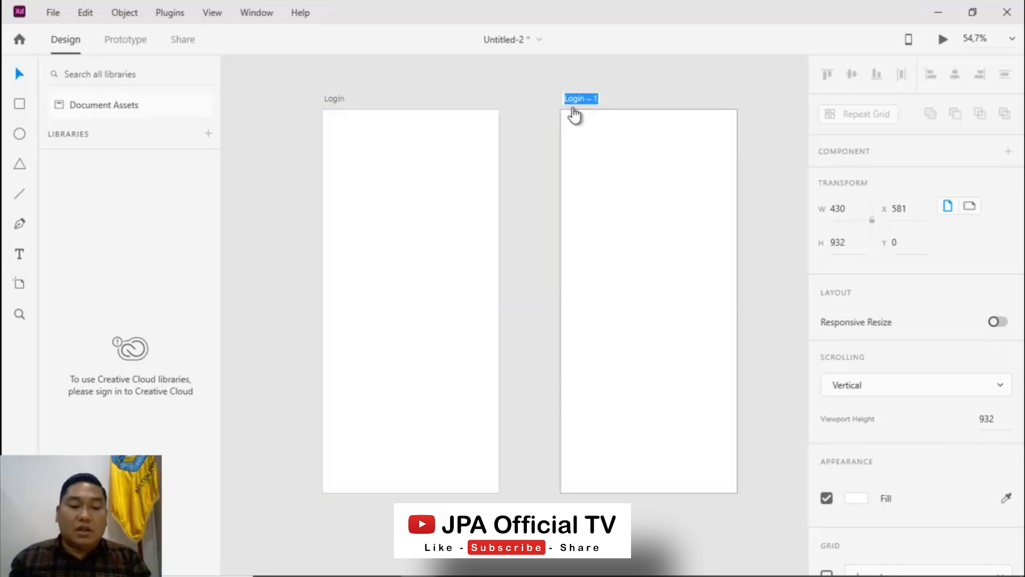
{"action": "type", "text": "Home"}
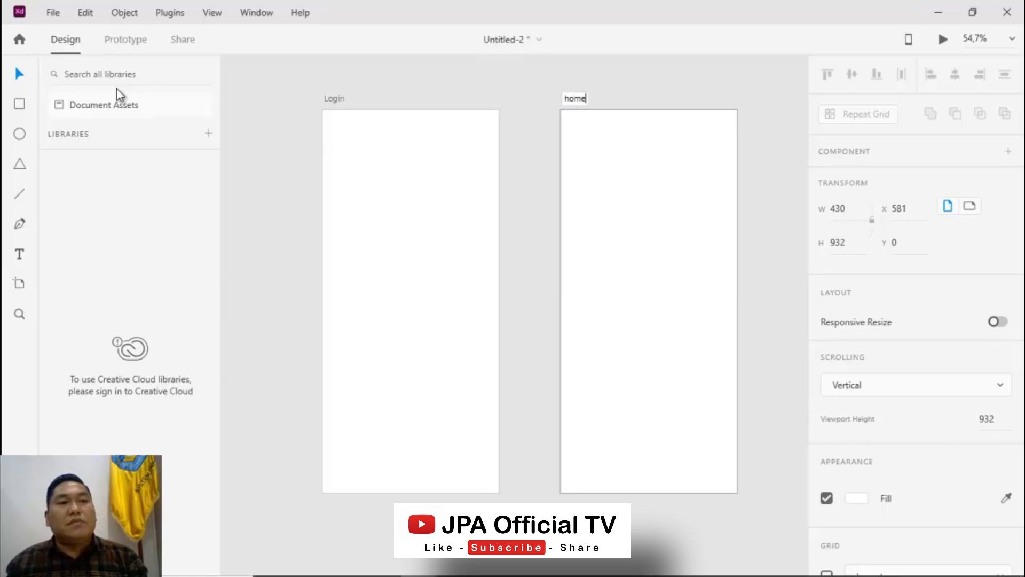
Draw a 250 × 250 square in the upper part of the Login artboard
{"action": "left_click", "coordinate": [19, 75]}
{"action": "left_click", "coordinate": [426, 207]}
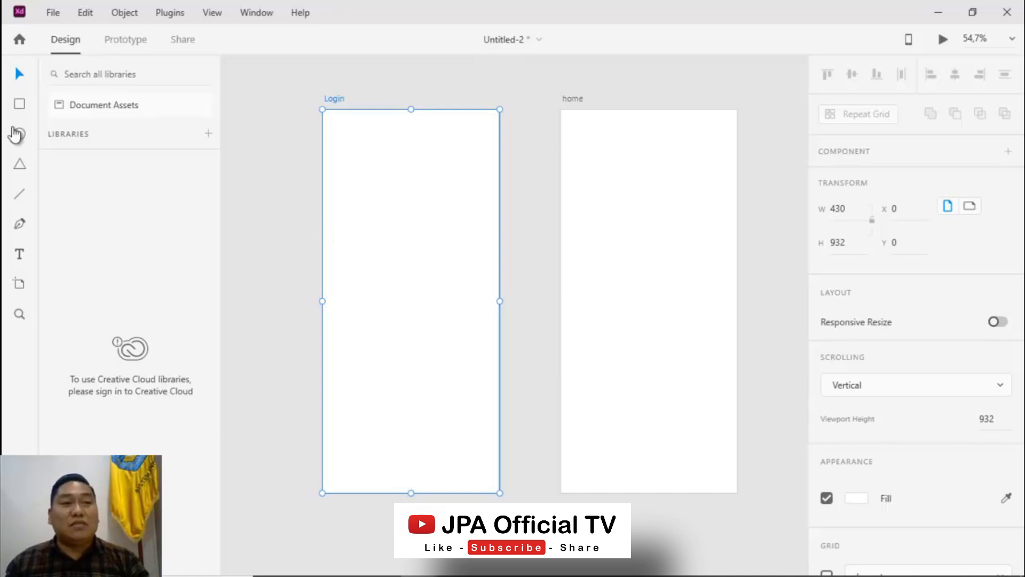
{"action": "left_click", "coordinate": [21, 106]}
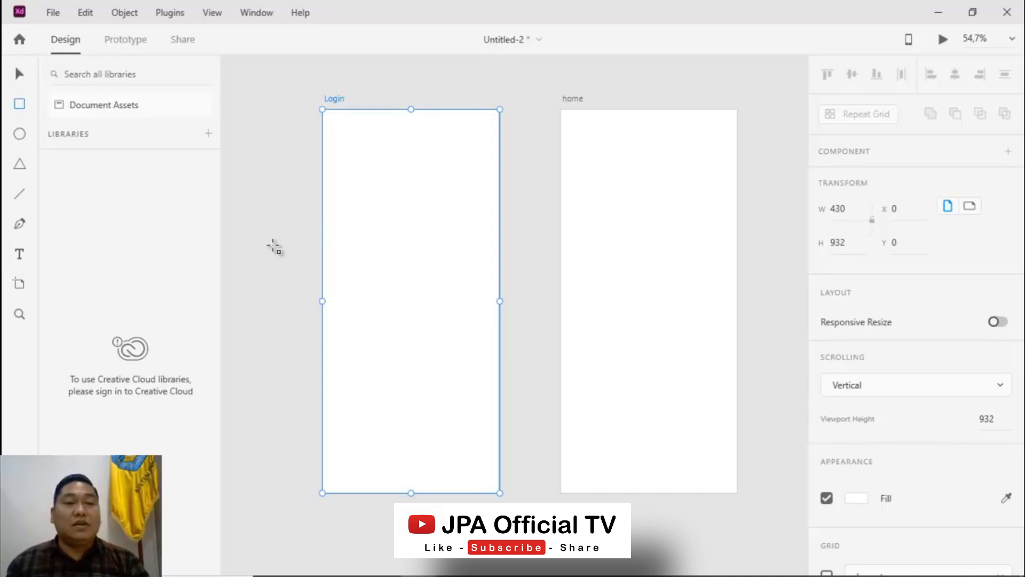
{"action": "left_click_drag", "start_coordinate": [357, 187], "coordinate": [463, 302]}
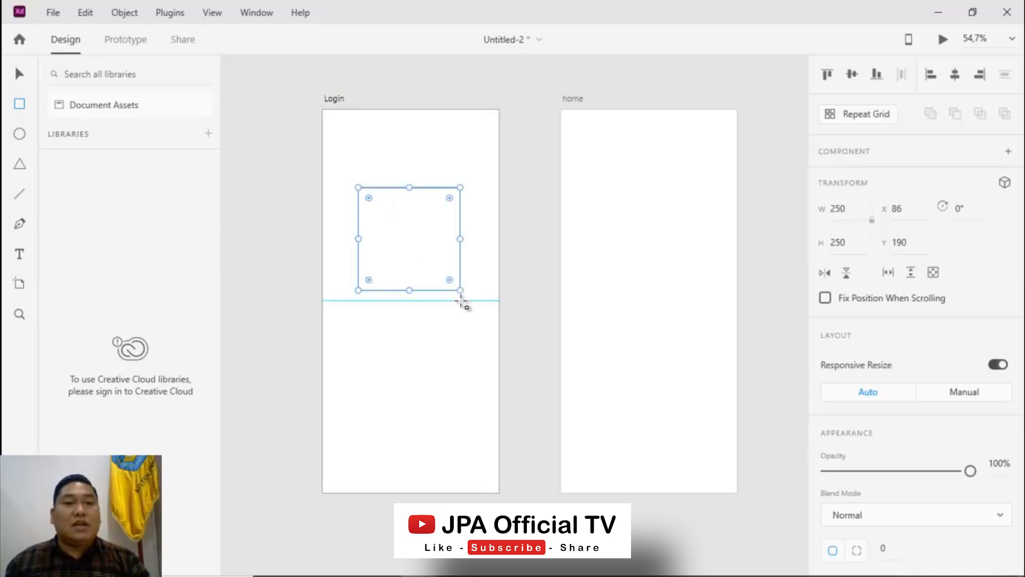
Round the square's corners to a radius of 53 and move it to about x 90, y 216
{"action": "left_click_drag", "start_coordinate": [368, 202], "coordinate": [378, 212]}
{"action": "left_click", "coordinate": [21, 75]}
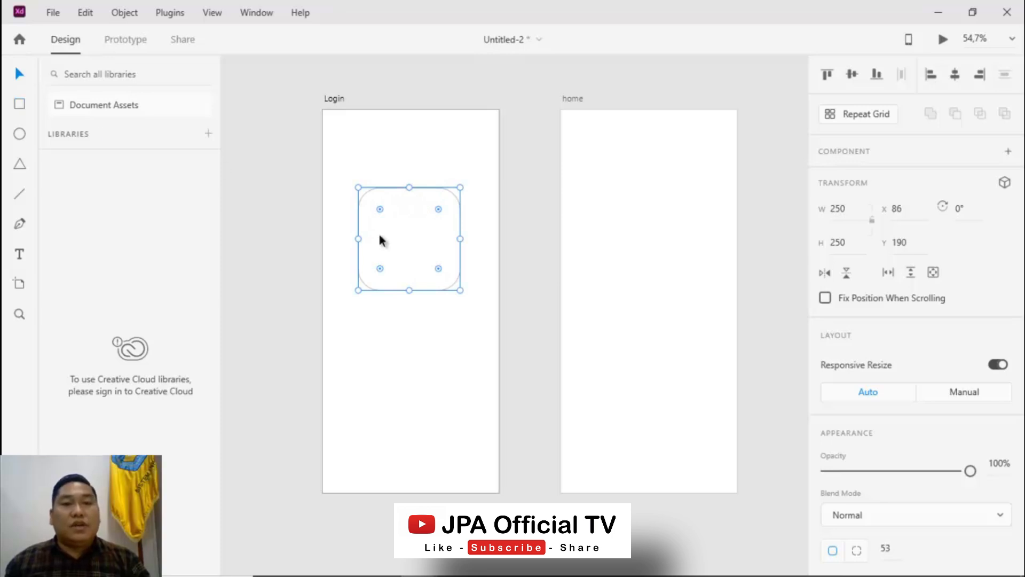
{"action": "left_click_drag", "start_coordinate": [411, 252], "coordinate": [405, 256]}
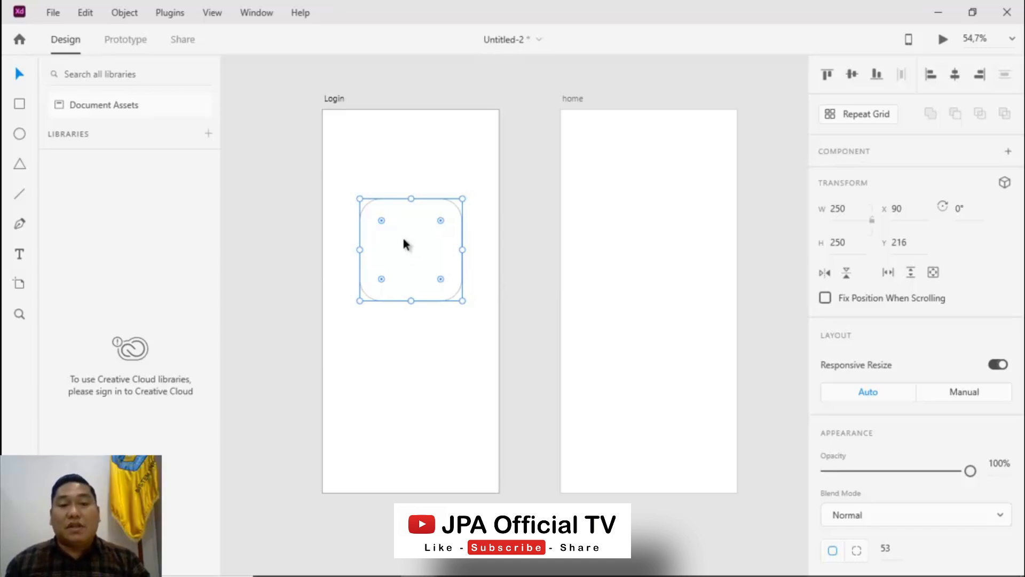
Fill the rounded square with a blue color
{"action": "scroll", "coordinate": [939, 475], "scroll_direction": "down", "scroll_amount": 5}
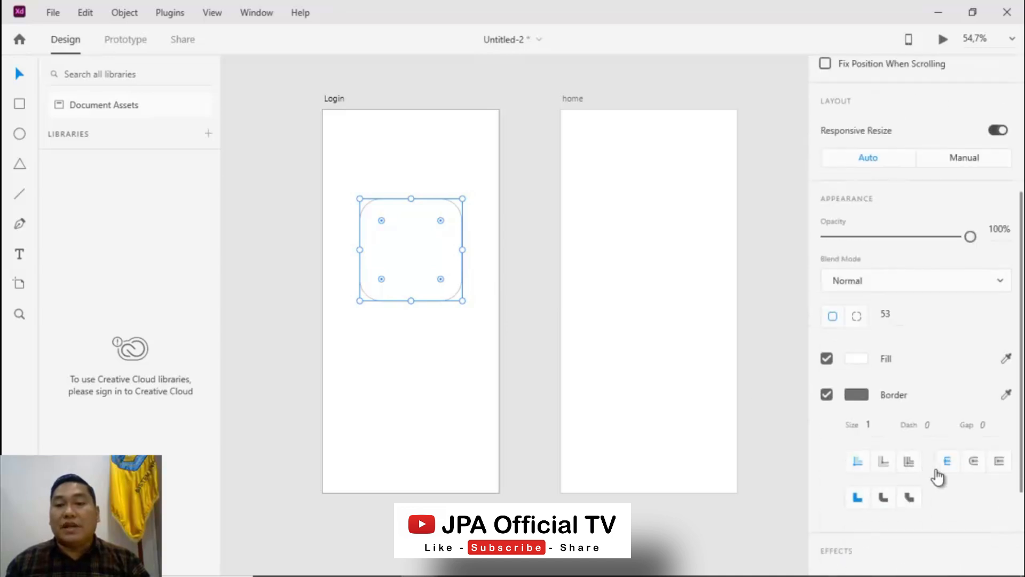
{"action": "left_click", "coordinate": [857, 362]}
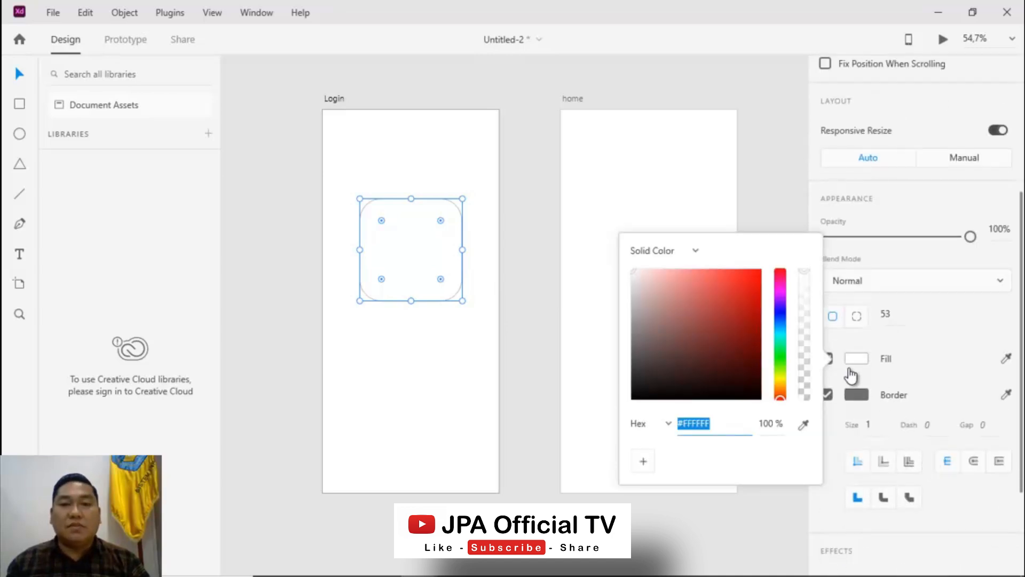
{"action": "left_click", "coordinate": [780, 321]}
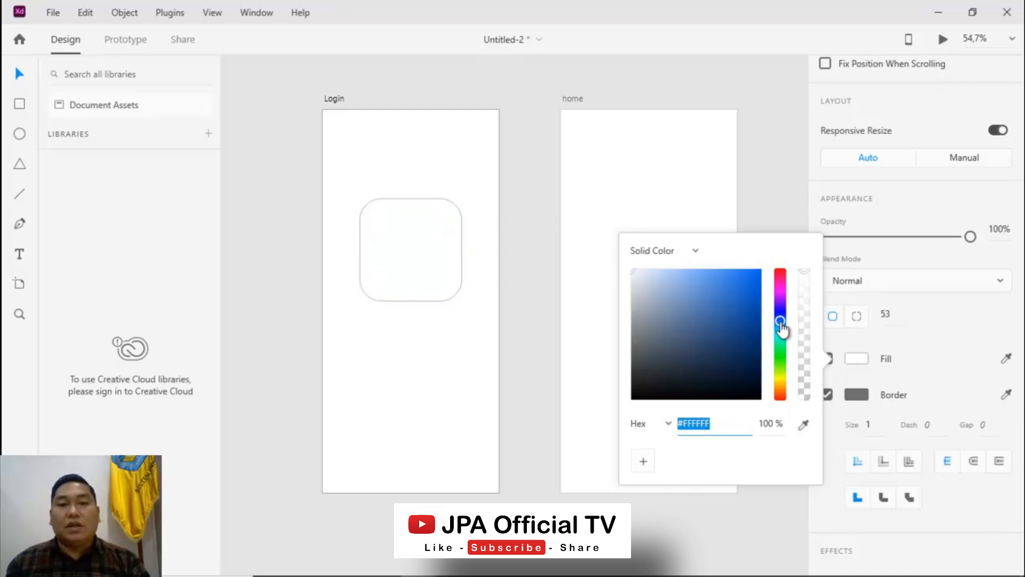
{"action": "left_click", "coordinate": [753, 295]}
{"action": "left_click", "coordinate": [419, 374]}
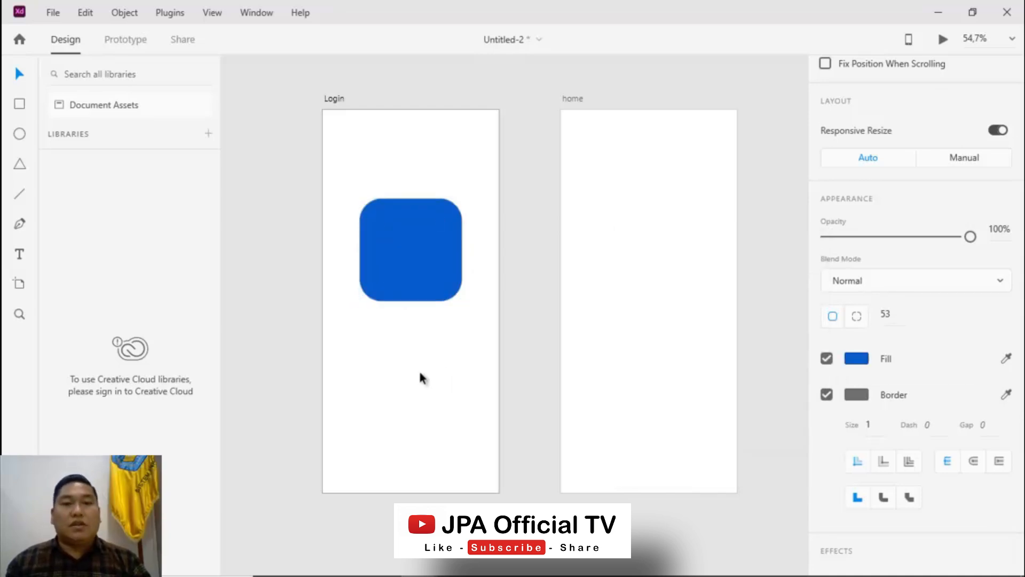
Copy the blue rounded square onto the home artboard at the same height
{"action": "left_click", "coordinate": [434, 256]}
{"action": "left_click_drag", "start_coordinate": [421, 260], "coordinate": [648, 254]}
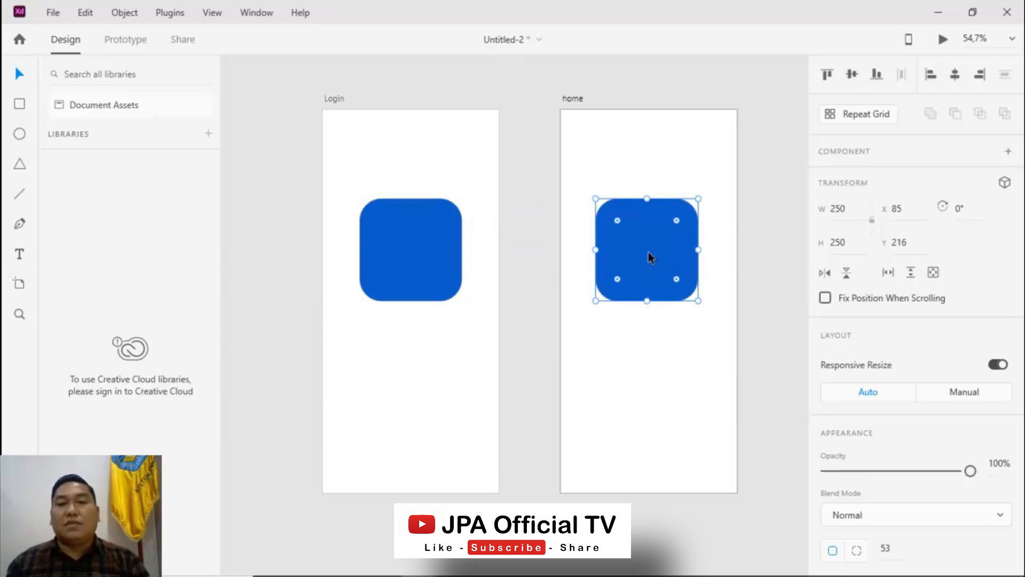
Add a Hi text label above the square on the Login artboard and set its font size to 30
{"action": "left_click", "coordinate": [425, 261]}
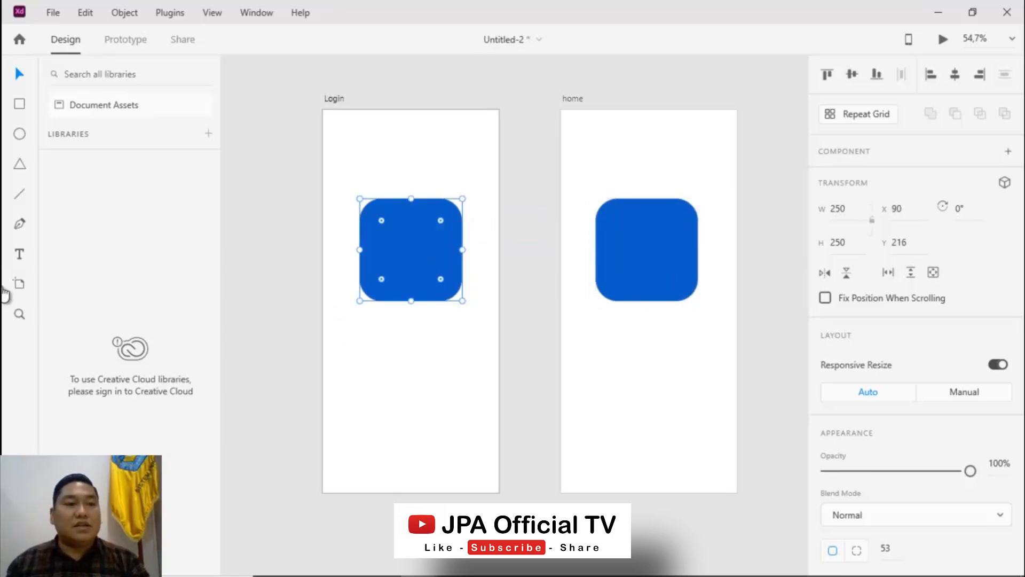
{"action": "left_click", "coordinate": [19, 258]}
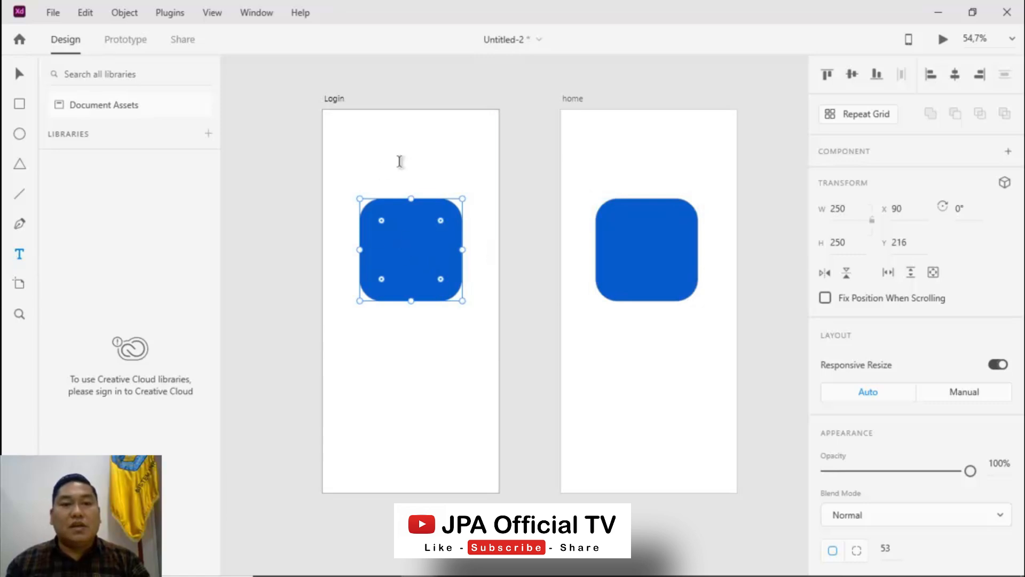
{"action": "left_click", "coordinate": [382, 171]}
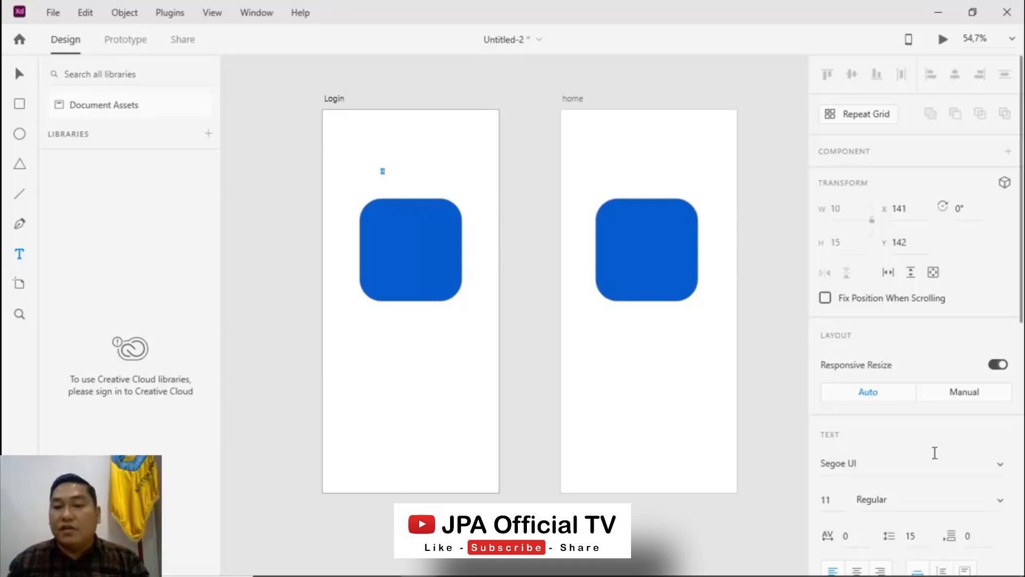
{"action": "scroll", "coordinate": [867, 451], "scroll_direction": "down", "scroll_amount": 3}
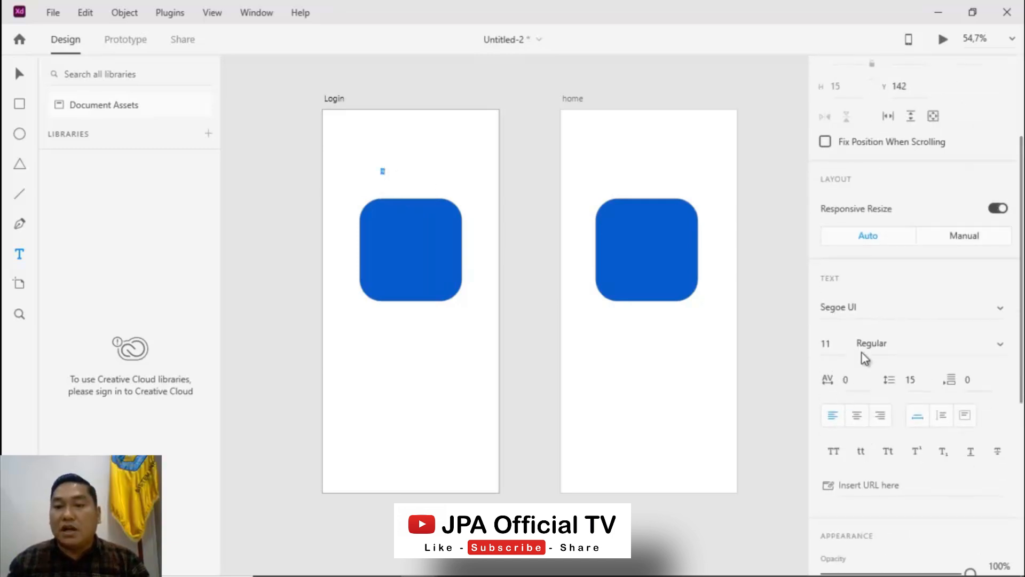
{"action": "left_click", "coordinate": [818, 347]}
{"action": "type", "text": "20"}
{"action": "key", "text": "Return"}
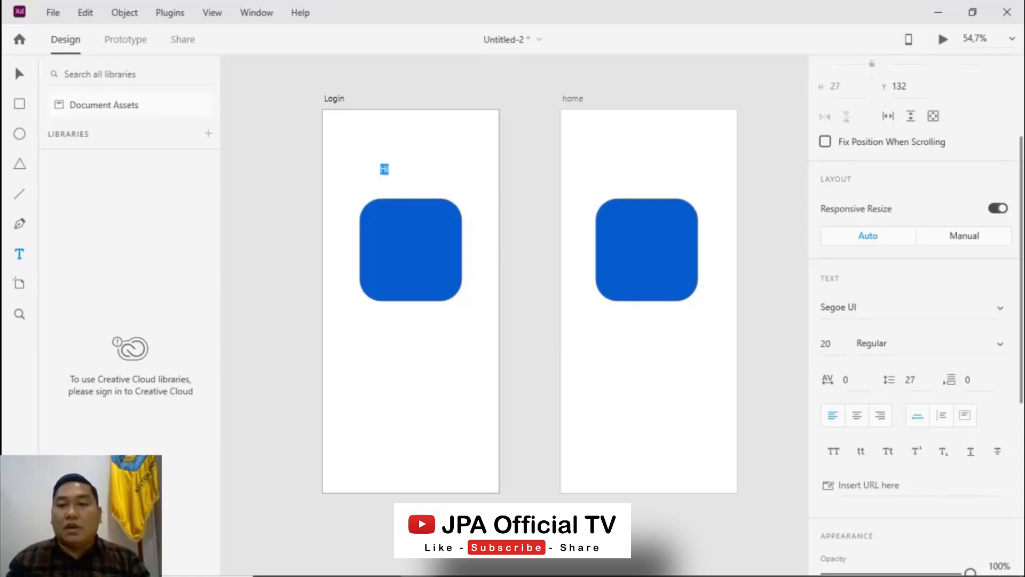
{"action": "left_click", "coordinate": [833, 350]}
{"action": "left_click", "coordinate": [833, 351]}
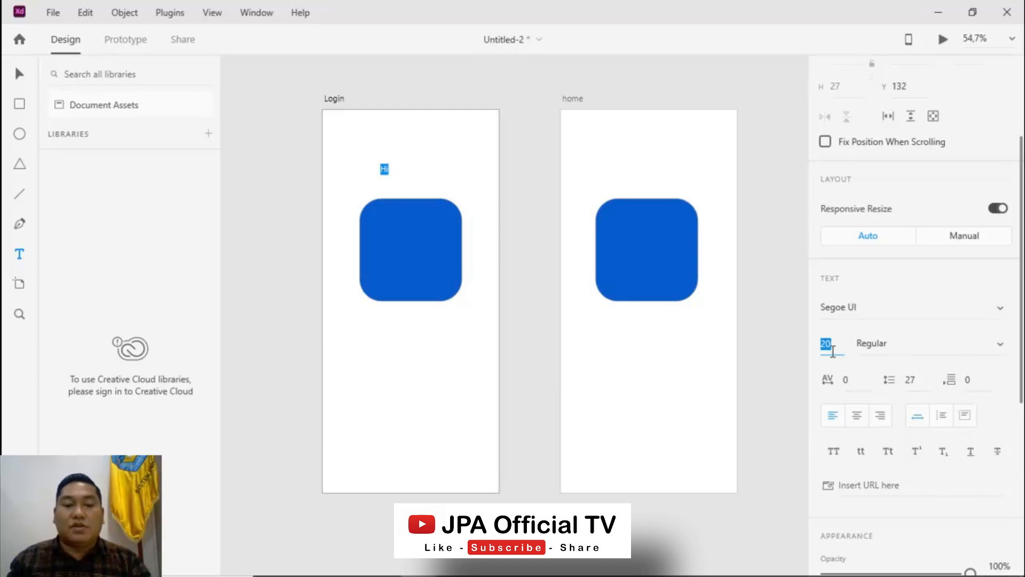
{"action": "double_click", "coordinate": [833, 351]}
{"action": "type", "text": "30"}
{"action": "key", "text": "Return"}
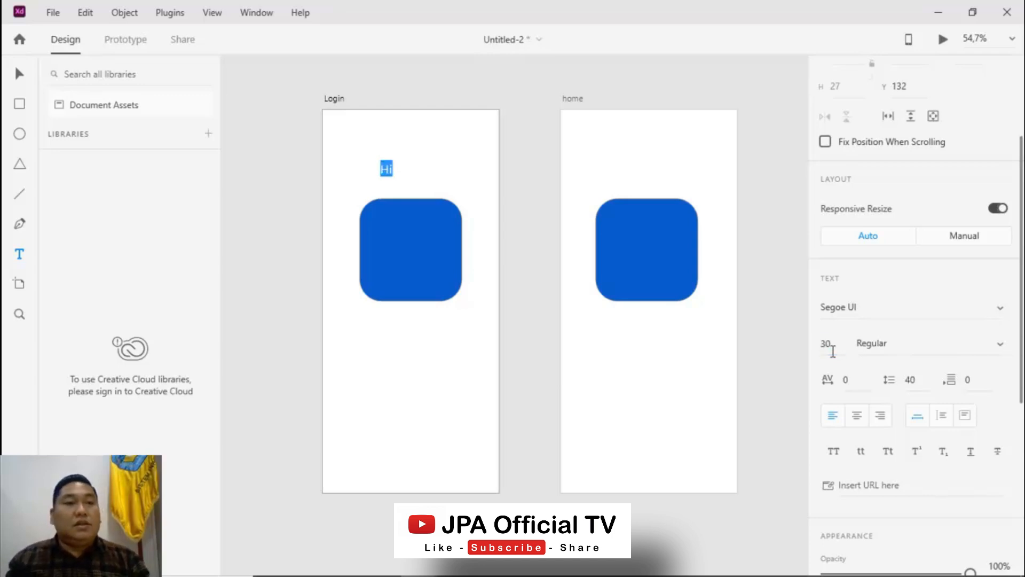
Move the Hi label onto the center of the Login square and select its text
{"action": "left_click", "coordinate": [20, 74]}
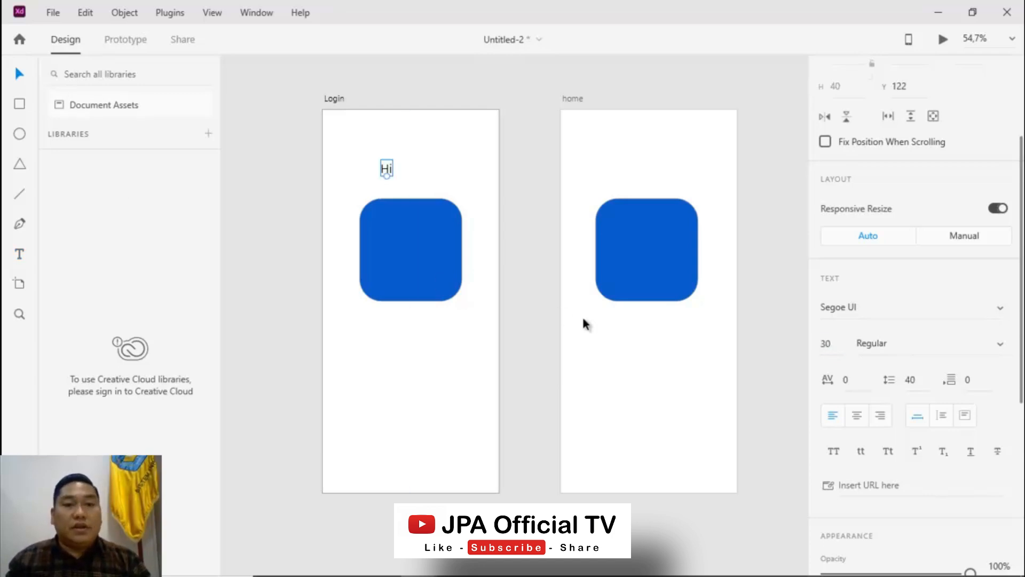
{"action": "left_click_drag", "start_coordinate": [387, 171], "coordinate": [410, 252]}
{"action": "double_click", "coordinate": [410, 251]}
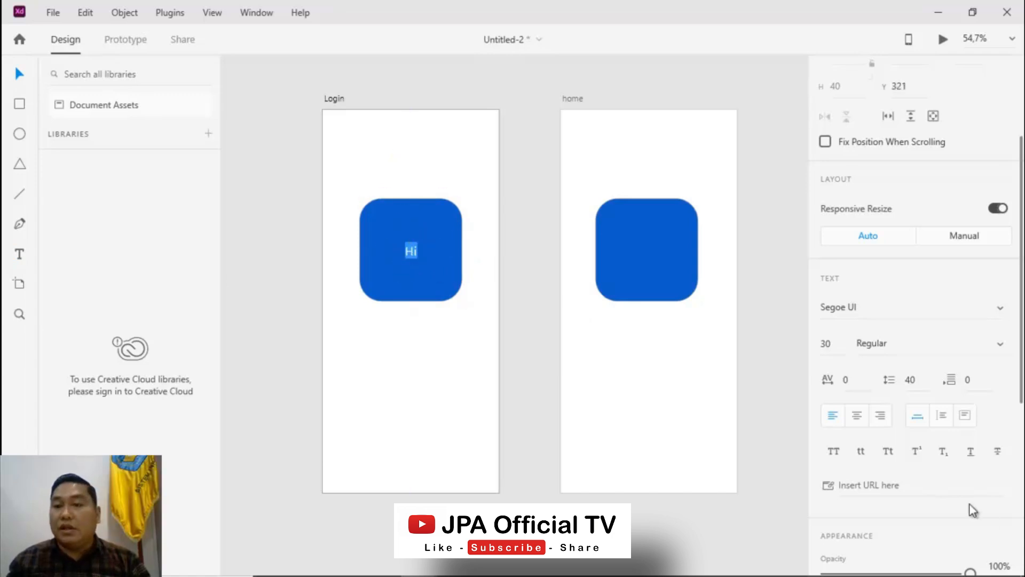
Set the Hi label's text fill to the near-white color #F2EDED
{"action": "scroll", "coordinate": [931, 436], "scroll_direction": "down", "scroll_amount": 3}
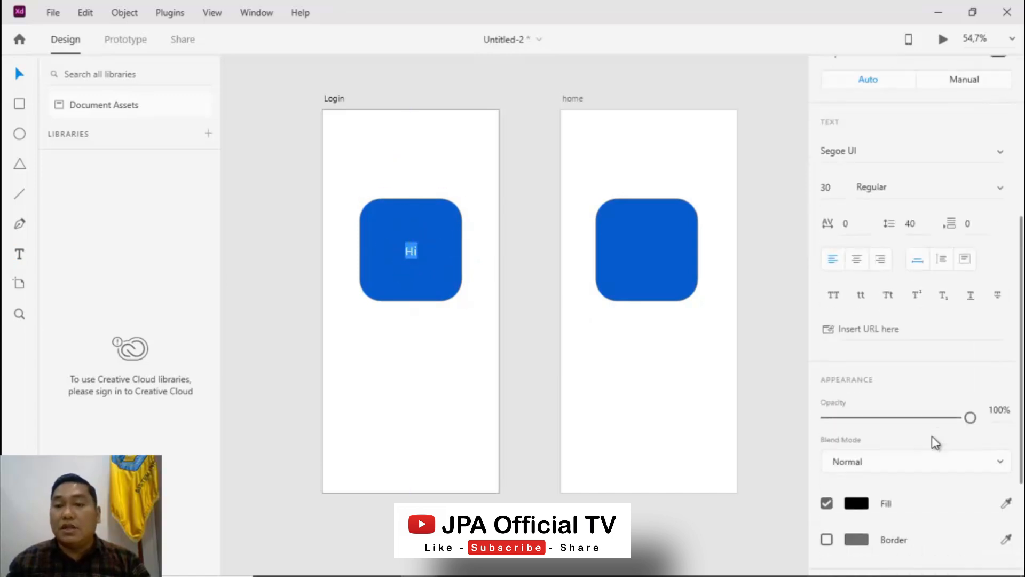
{"action": "left_click", "coordinate": [856, 503]}
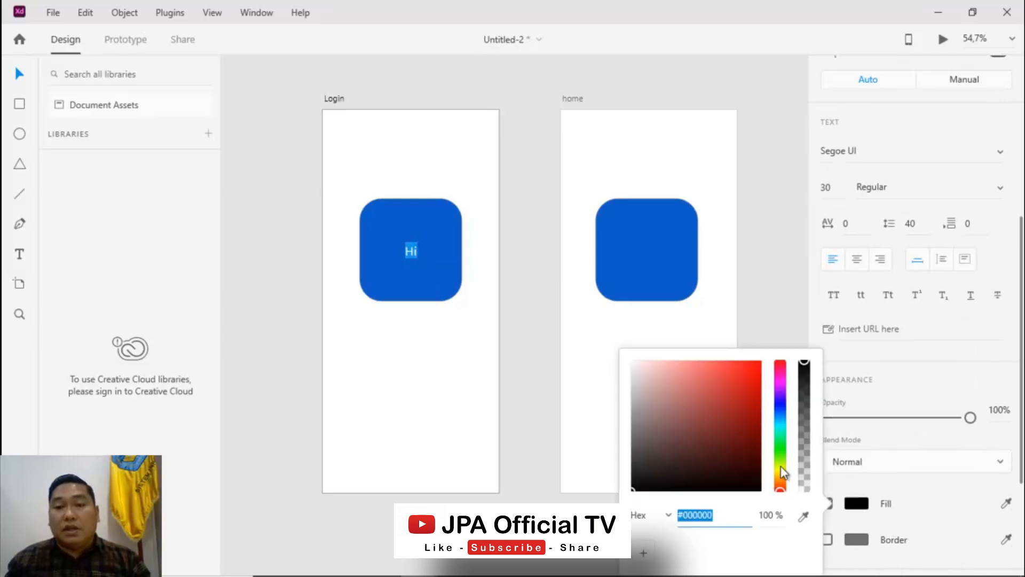
{"action": "left_click", "coordinate": [635, 368]}
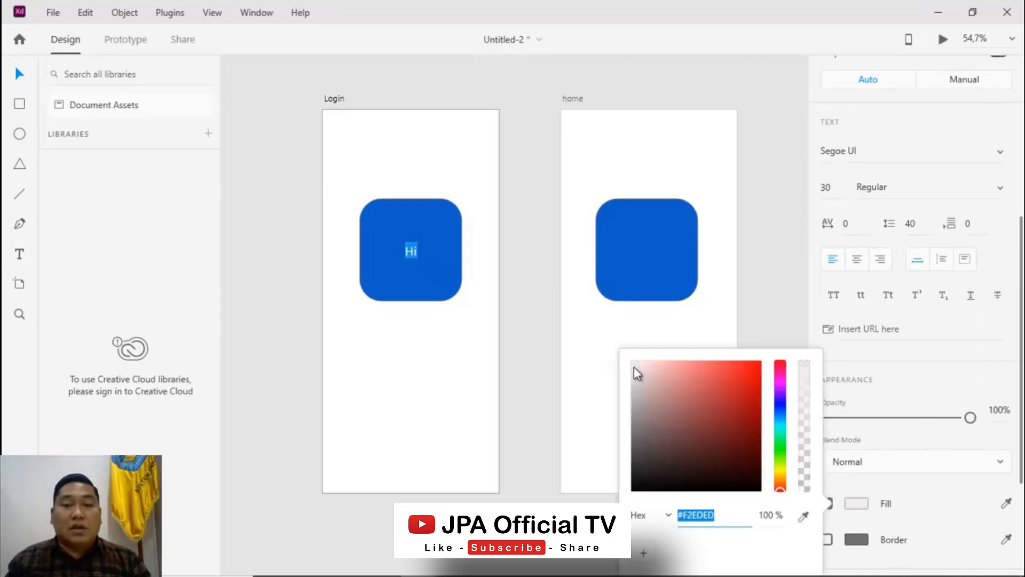
{"action": "left_click", "coordinate": [422, 251]}
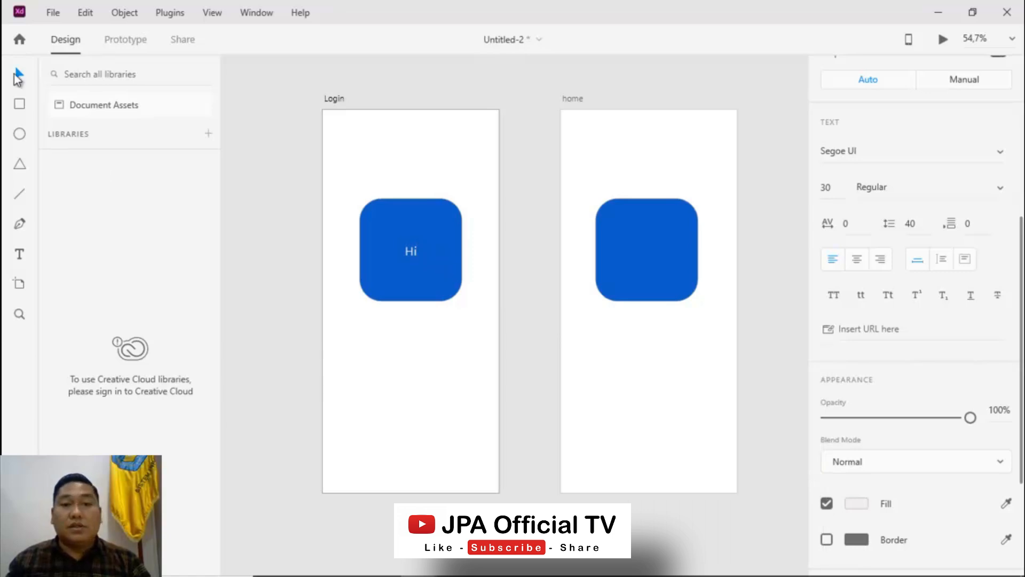
Duplicate the Hi label onto the home square, change its text to Welcome and center it
{"action": "left_click_drag", "start_coordinate": [412, 254], "coordinate": [646, 251]}
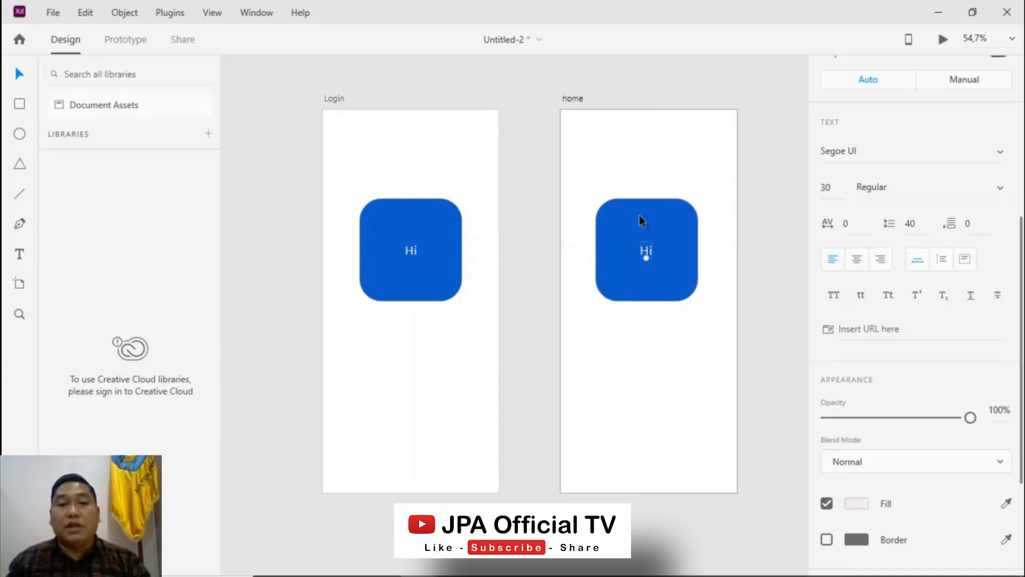
{"action": "double_click", "coordinate": [650, 254]}
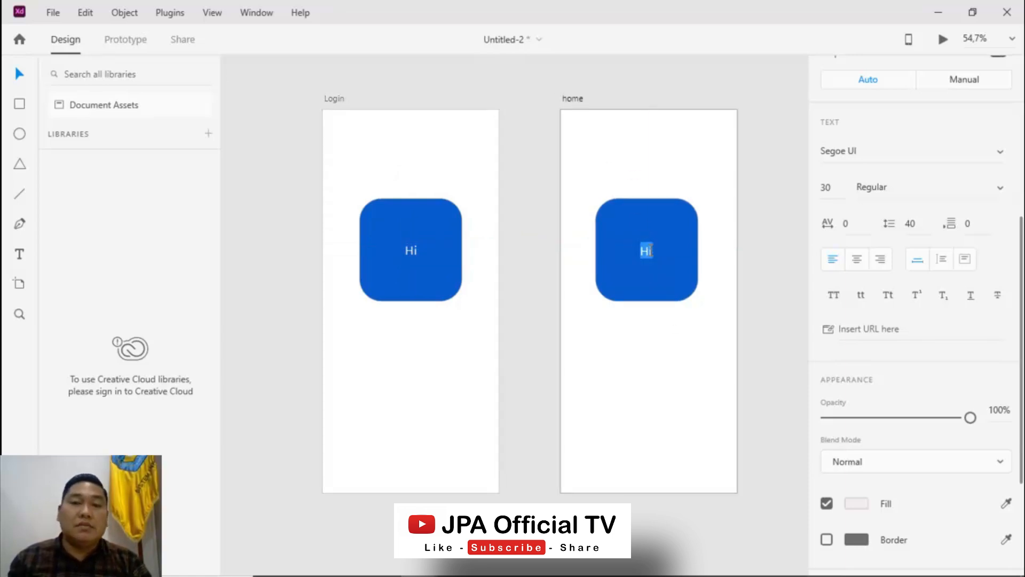
{"action": "type", "text": "W"}
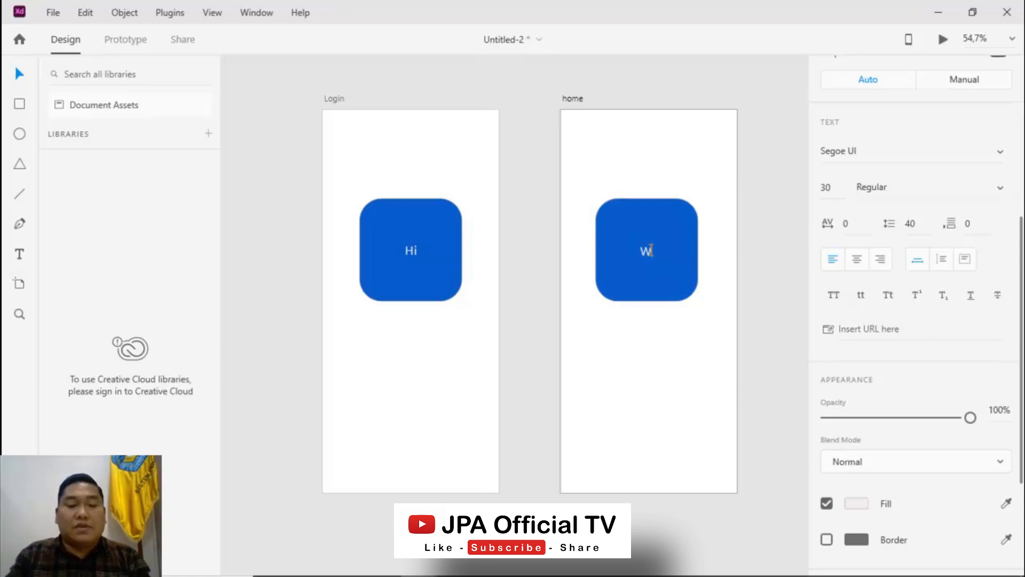
{"action": "type", "text": "elcome"}
{"action": "left_click", "coordinate": [21, 76]}
{"action": "left_click_drag", "start_coordinate": [645, 252], "coordinate": [632, 250]}
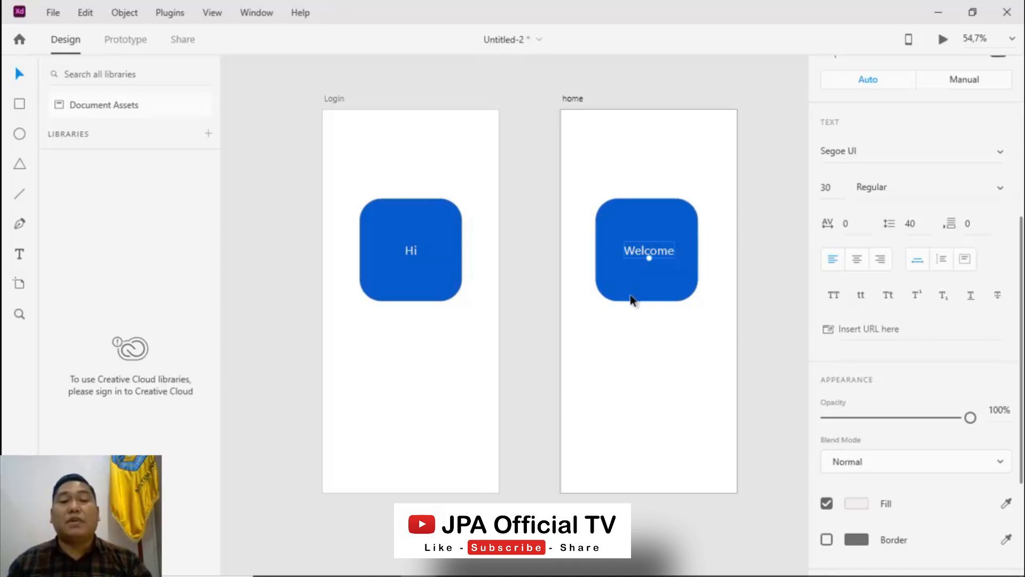
Duplicate the Welcome label to the home artboard's upper right and change its text to Back
{"action": "left_click", "coordinate": [664, 402]}
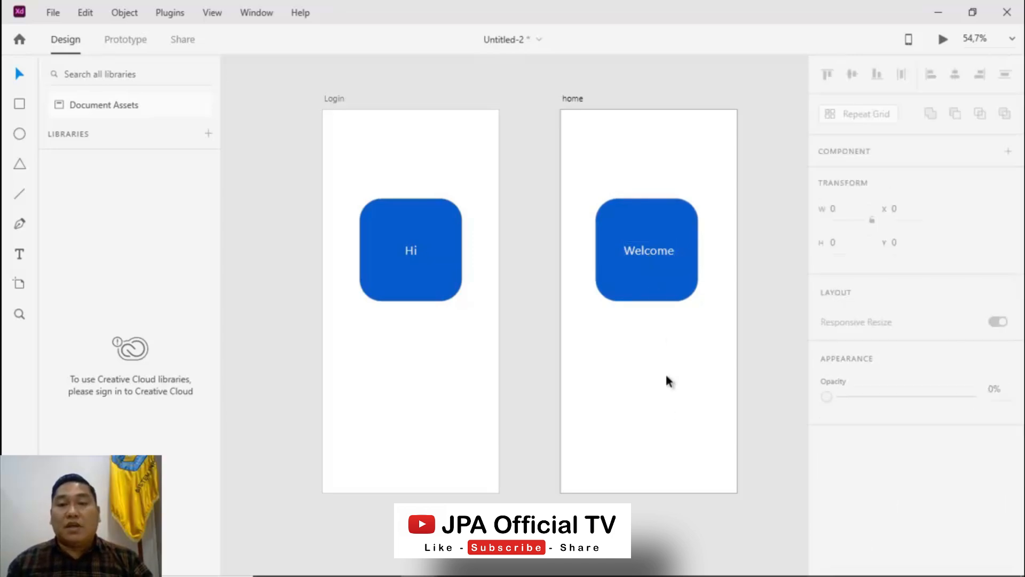
{"action": "left_click", "coordinate": [660, 251]}
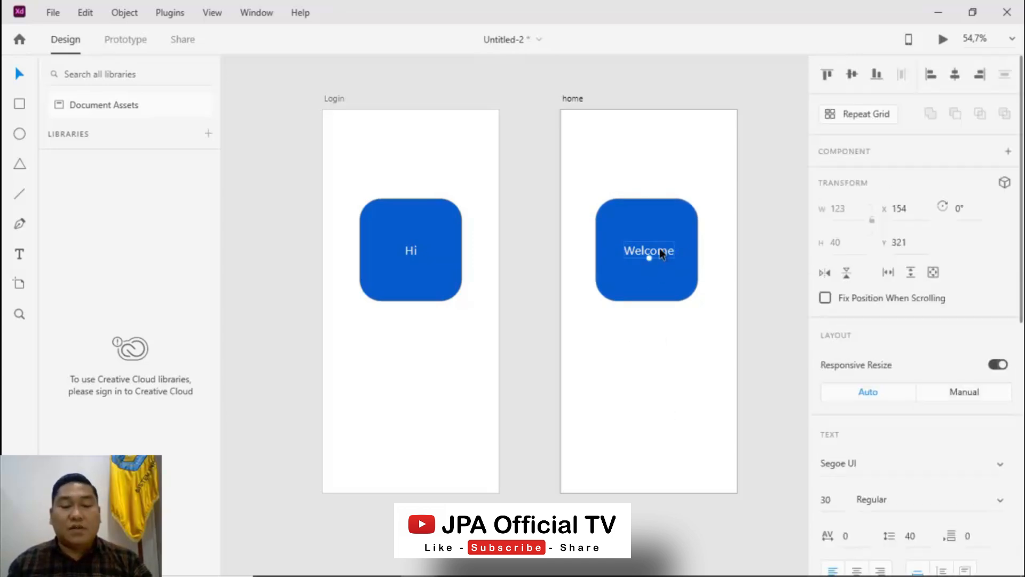
{"action": "key", "text": "alt"}
{"action": "left_click_drag", "start_coordinate": [659, 251], "coordinate": [694, 142]}
{"action": "double_click", "coordinate": [694, 140]}
{"action": "type", "text": "Back"}
{"action": "key", "text": "BackSpace"}
{"action": "key", "text": "BackSpace"}
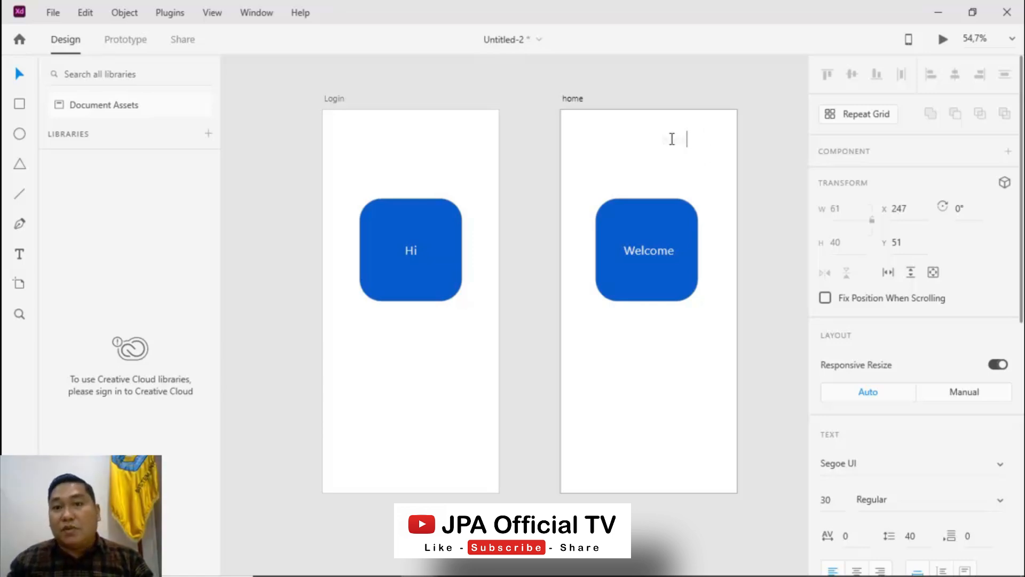
{"action": "double_click", "coordinate": [672, 138]}
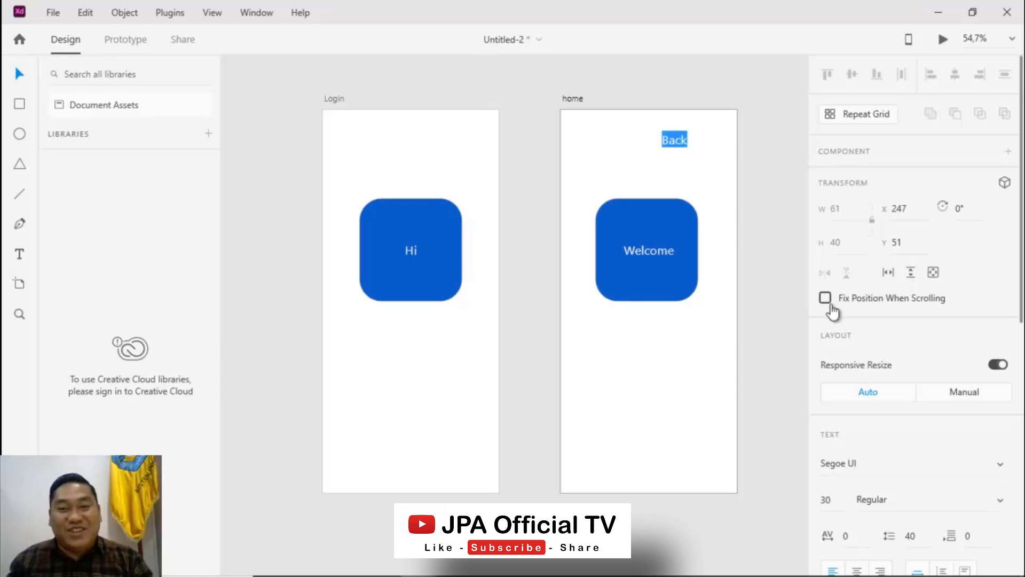
Color the Back label with the square's blue #105CCE by sampling it with the eyedropper
{"action": "scroll", "coordinate": [881, 397], "scroll_direction": "down", "scroll_amount": 1}
{"action": "scroll", "coordinate": [883, 398], "scroll_direction": "down", "scroll_amount": 4}
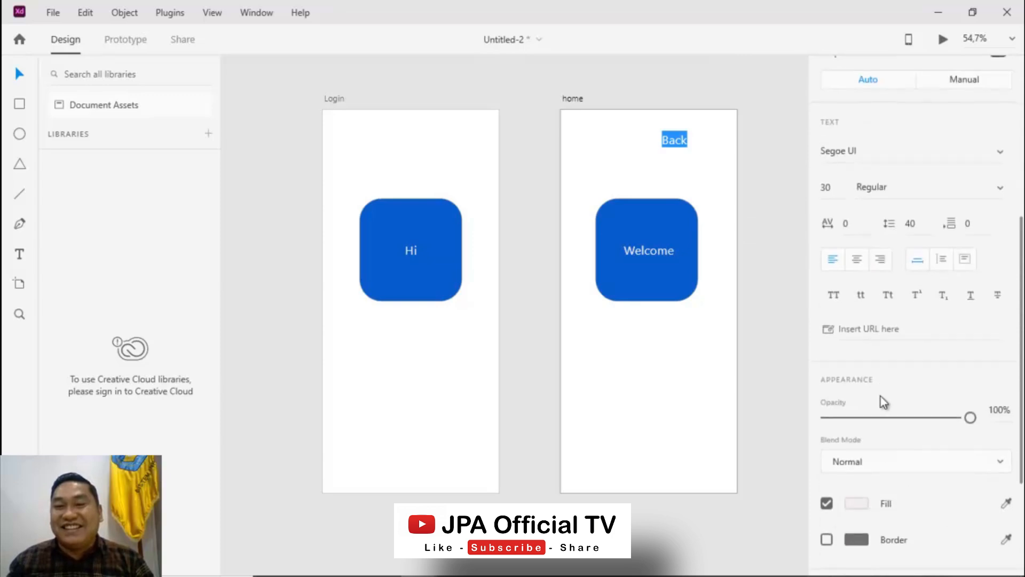
{"action": "left_click", "coordinate": [856, 504]}
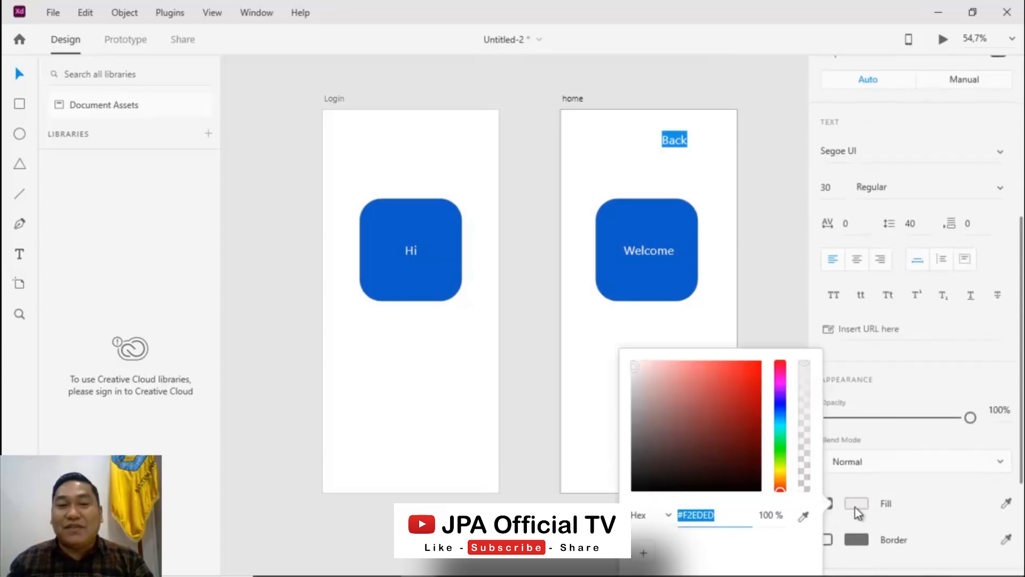
{"action": "left_click", "coordinate": [805, 517]}
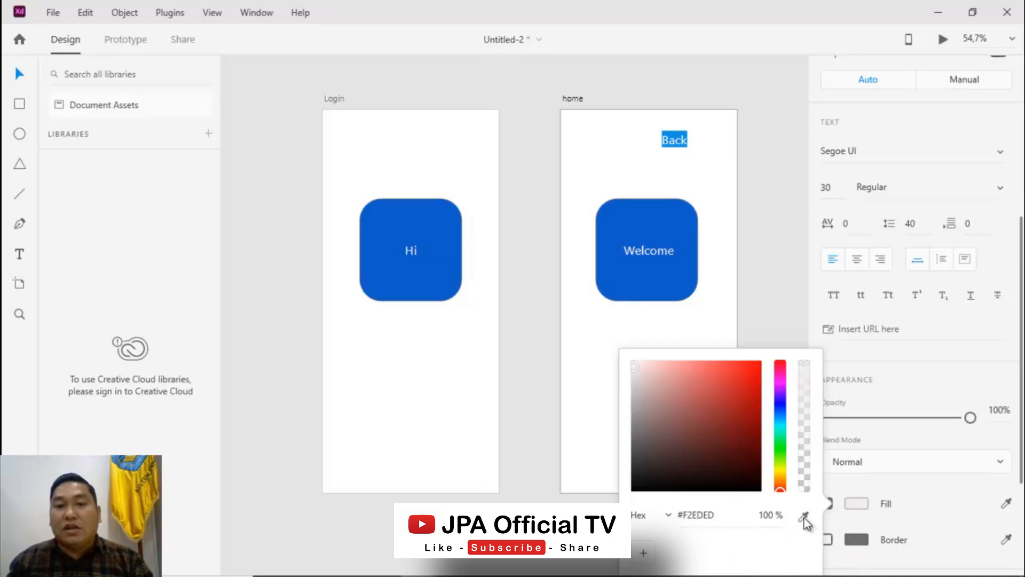
{"action": "left_click", "coordinate": [666, 283]}
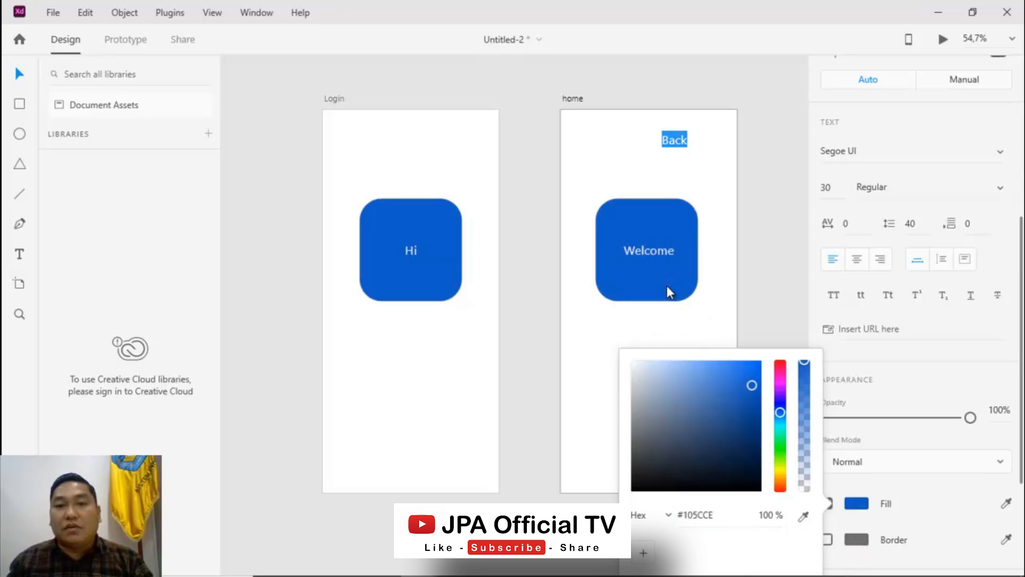
{"action": "left_click", "coordinate": [669, 140]}
Move the Back label closer to the home artboard's upper right corner
{"action": "left_click", "coordinate": [19, 75]}
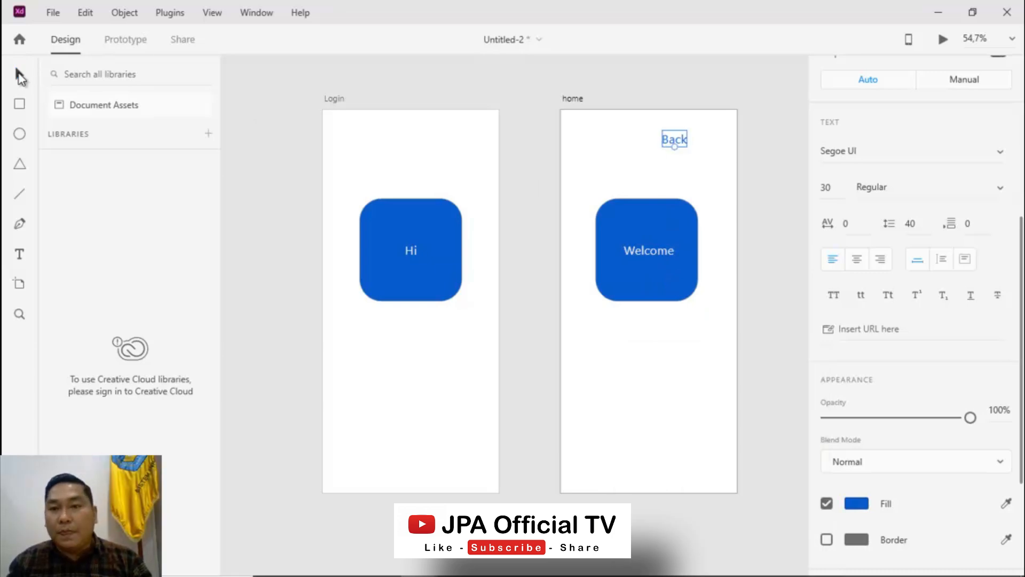
{"action": "left_click_drag", "start_coordinate": [679, 140], "coordinate": [709, 139]}
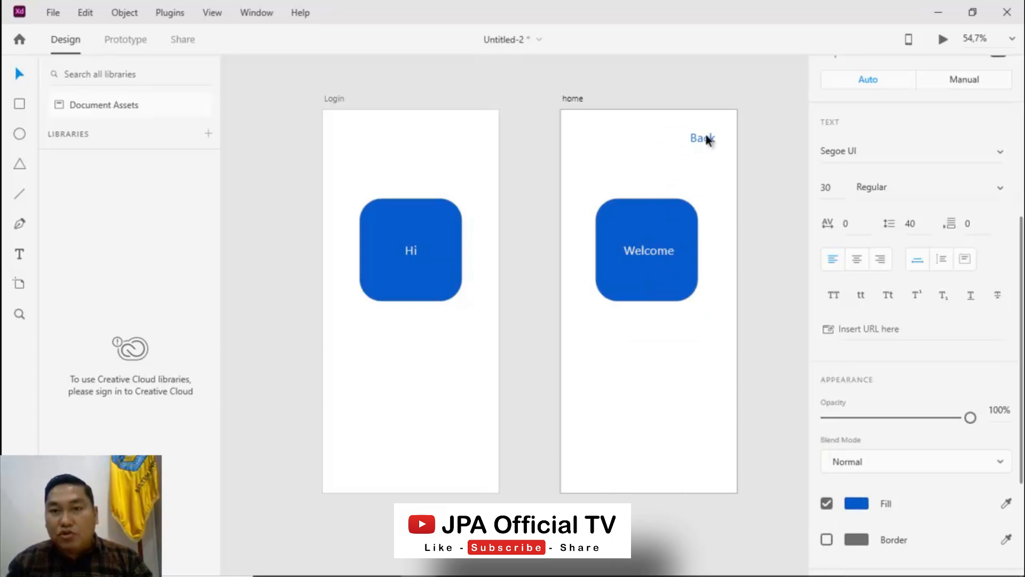
{"action": "left_click", "coordinate": [689, 361]}
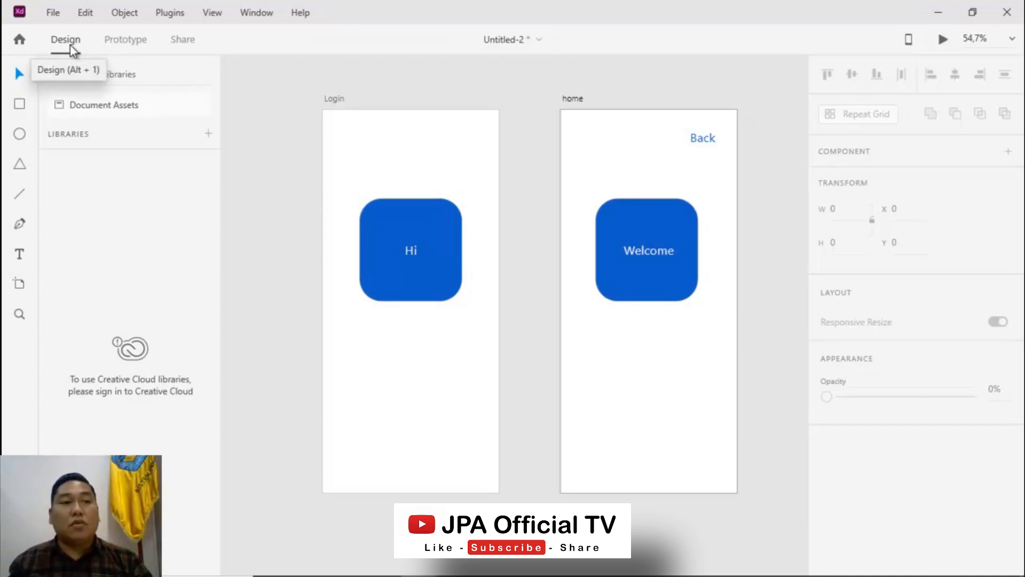
In Prototype mode, wire the Login square with a tap transition to the home artboard
{"action": "left_click", "coordinate": [127, 41]}
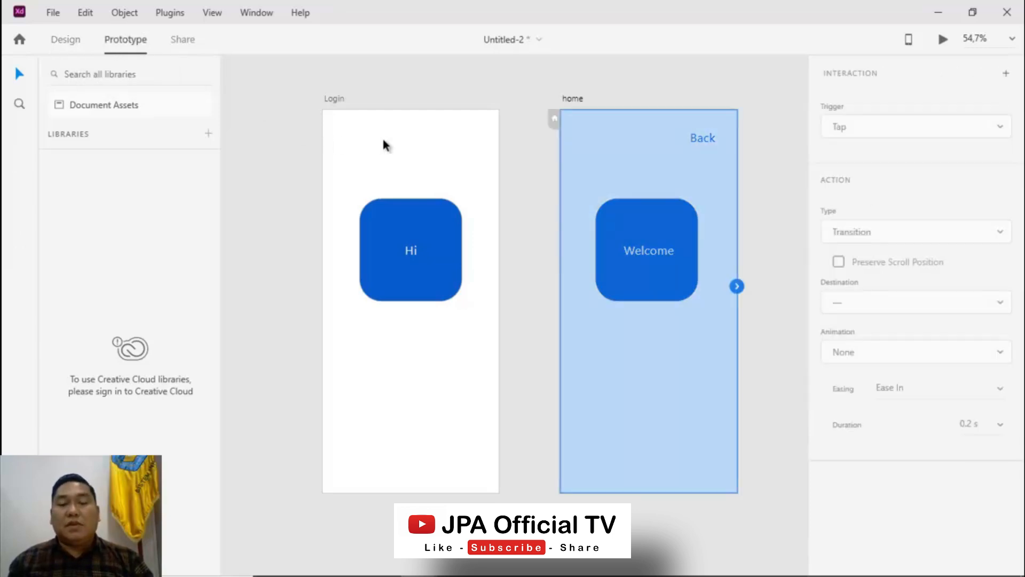
{"action": "left_click", "coordinate": [383, 141]}
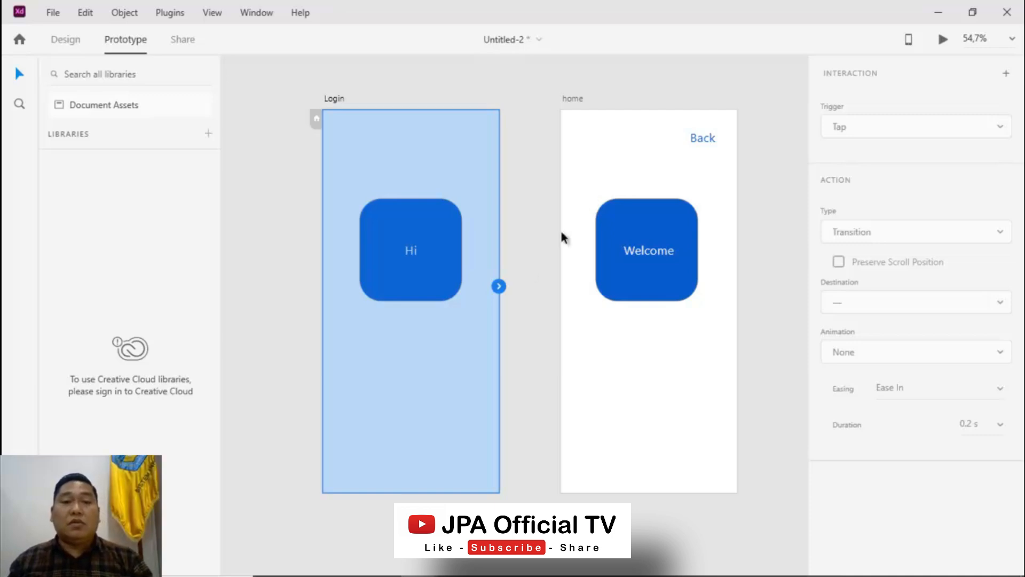
{"action": "left_click", "coordinate": [416, 286]}
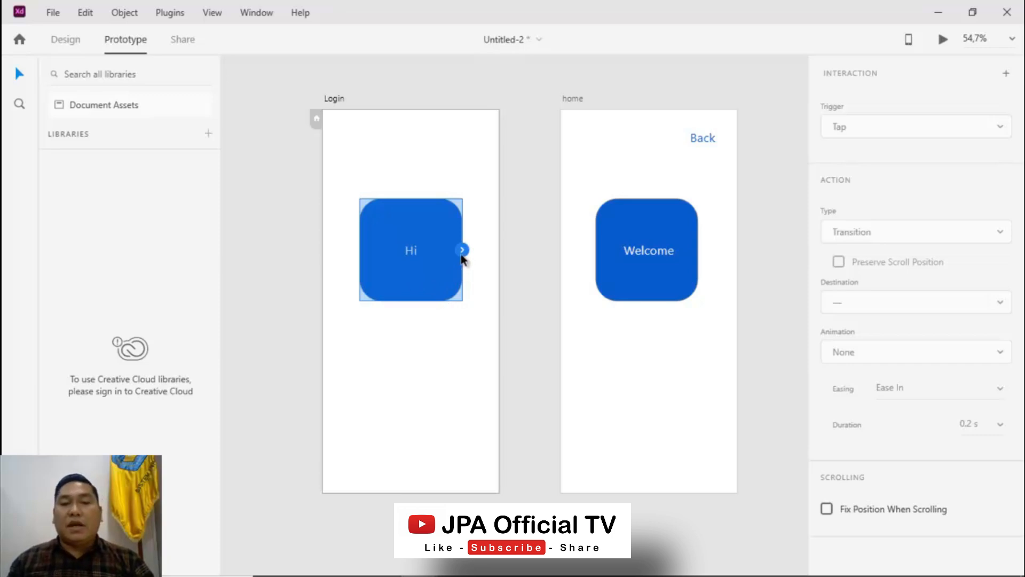
{"action": "left_click_drag", "start_coordinate": [460, 254], "coordinate": [567, 181]}
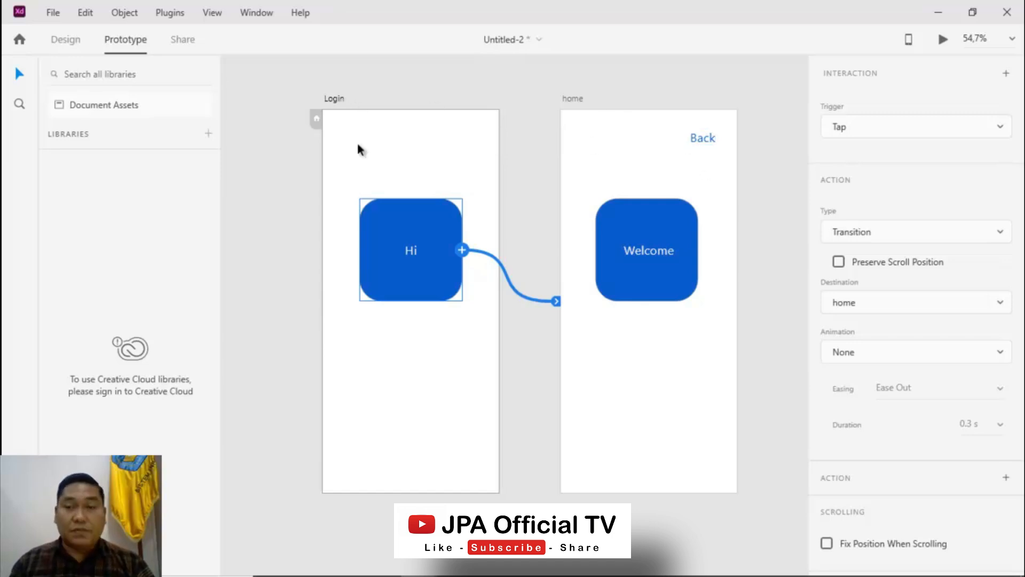
Wire the Back label with a tap transition back to the Login artboard
{"action": "left_click", "coordinate": [702, 138]}
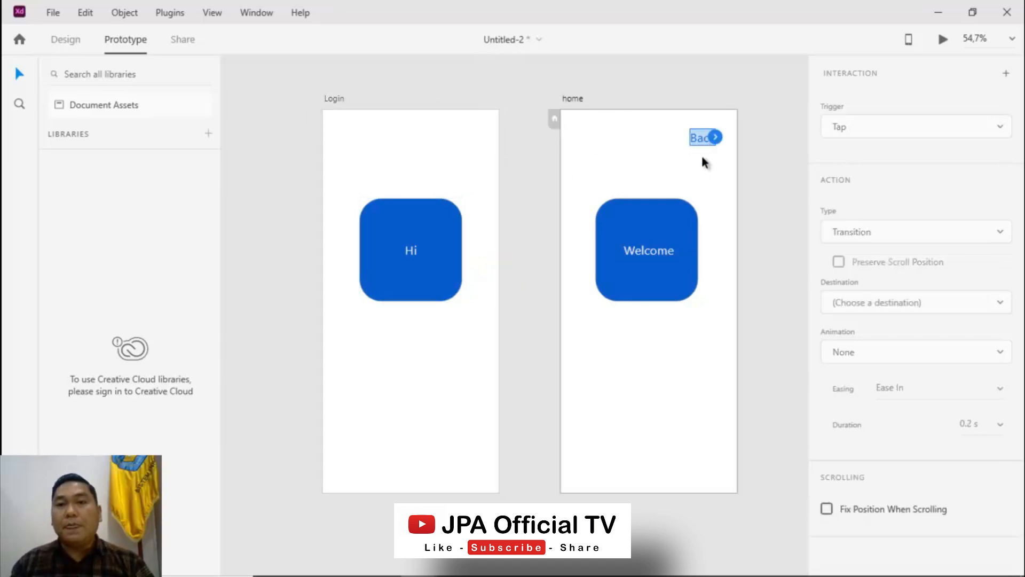
{"action": "left_click_drag", "start_coordinate": [716, 138], "coordinate": [451, 162]}
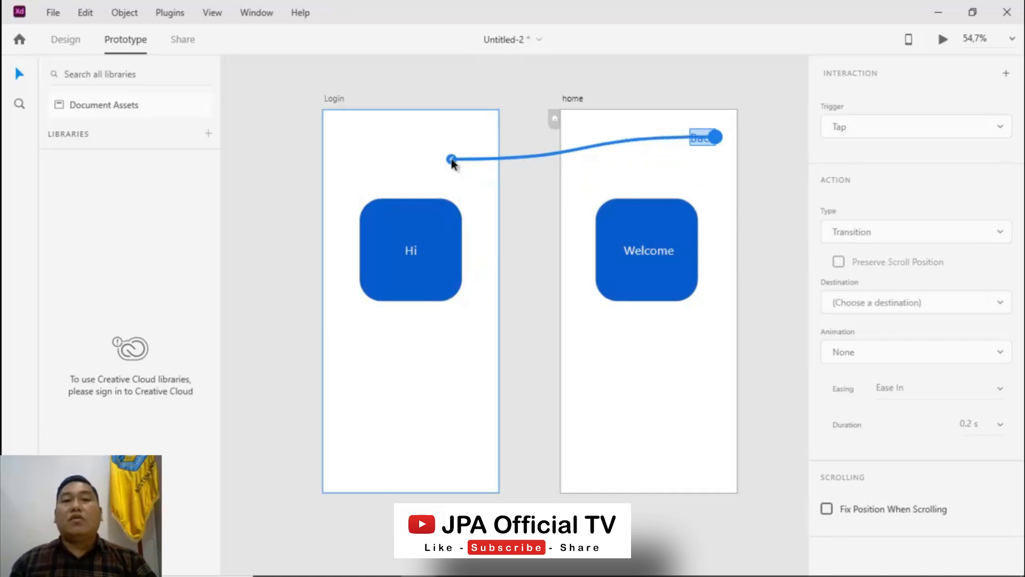
{"action": "left_click_drag", "start_coordinate": [452, 162], "coordinate": [451, 158]}
{"action": "left_click", "coordinate": [451, 159]}
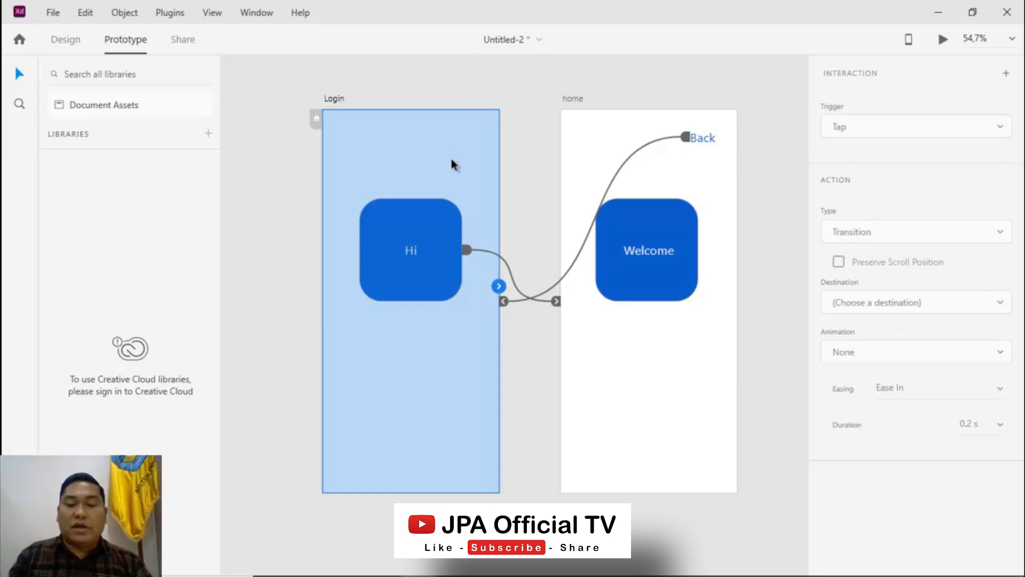
Preview the prototype full-screen, tapping the Hi square and then Back to test navigation, and close it
{"action": "key", "text": "ctrl+Return"}
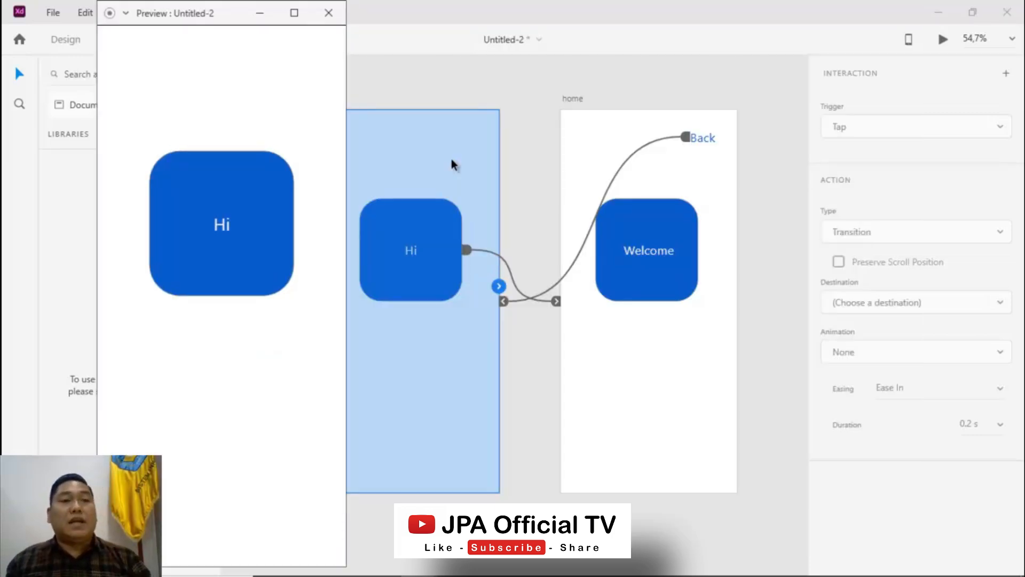
{"action": "left_click_drag", "start_coordinate": [197, 12], "coordinate": [420, 22]}
{"action": "left_click", "coordinate": [518, 22]}
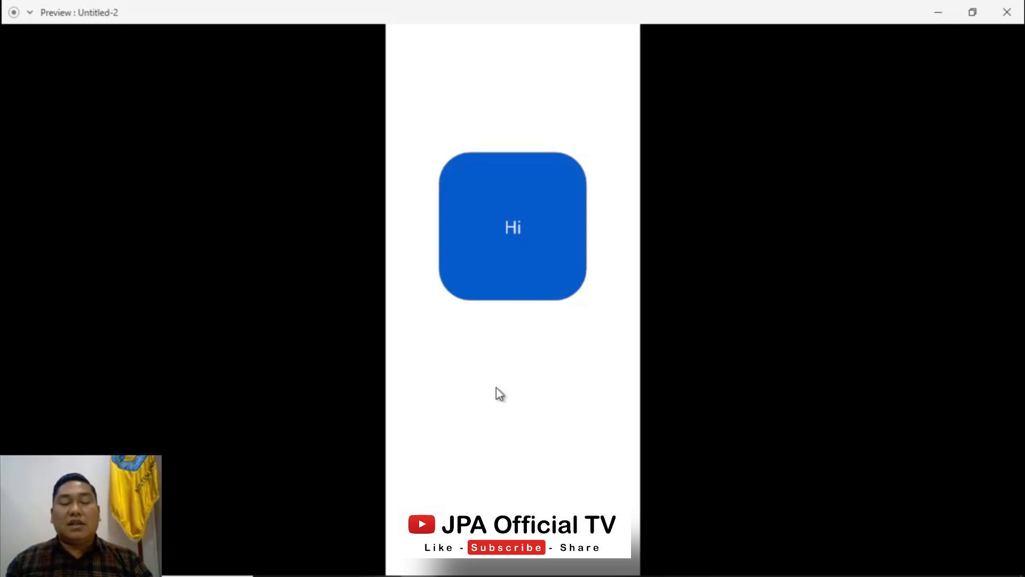
{"action": "left_click", "coordinate": [523, 258]}
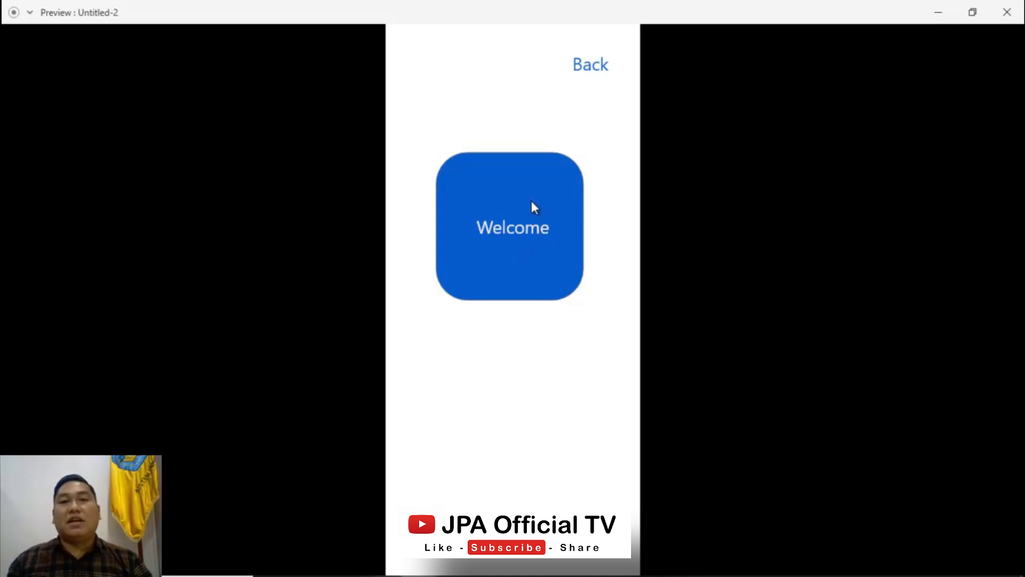
{"action": "left_click", "coordinate": [597, 71]}
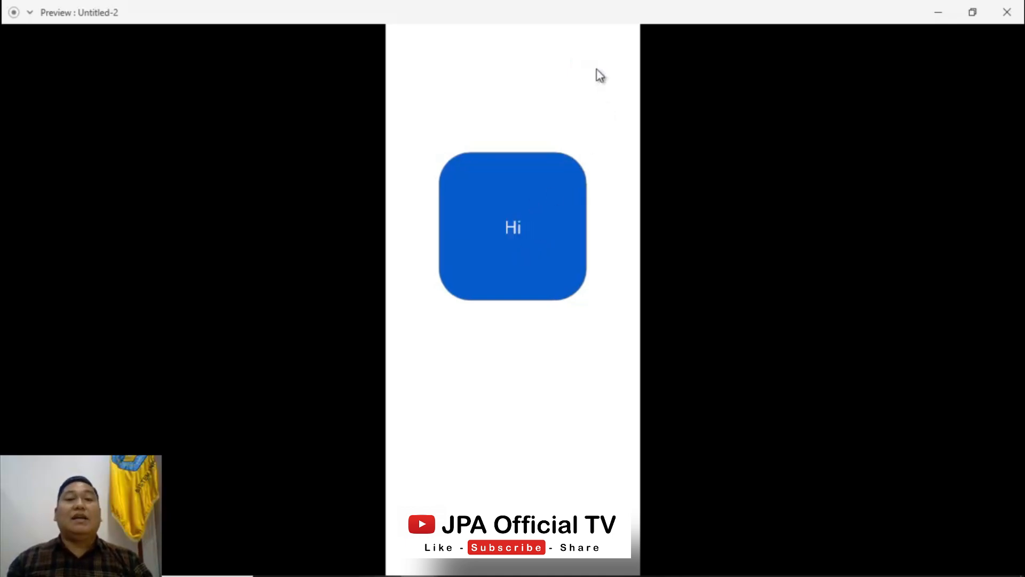
{"action": "left_click", "coordinate": [1007, 13]}
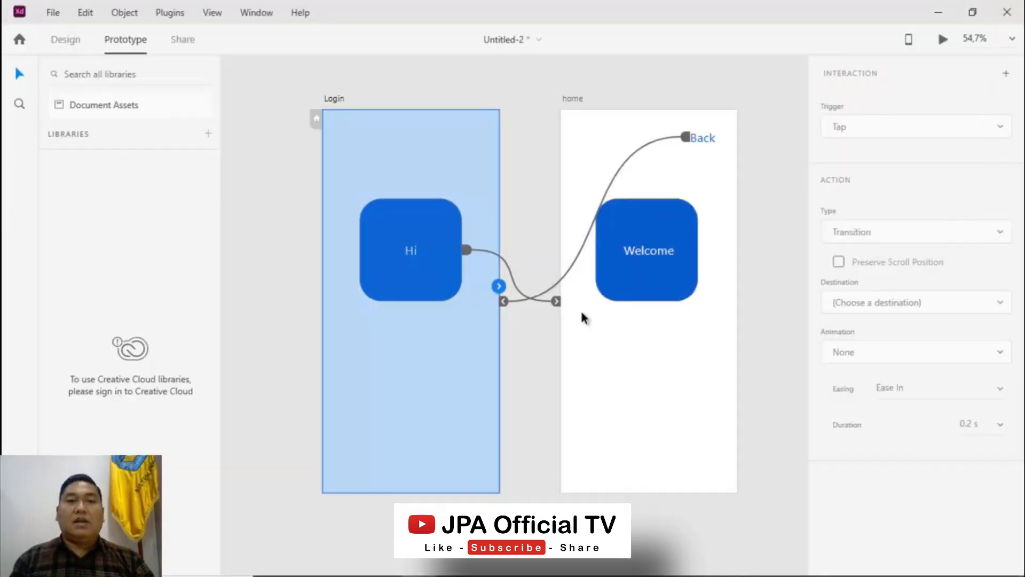